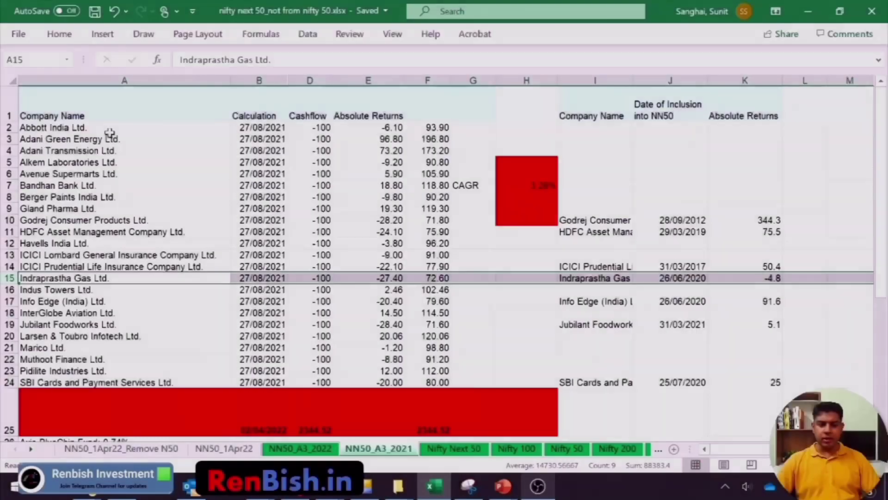
Examine the first company names from Abbott India to Bandhan Bank and their calculation date on the NN50_A3_2021 sheet
click(110, 130)
click(248, 137)
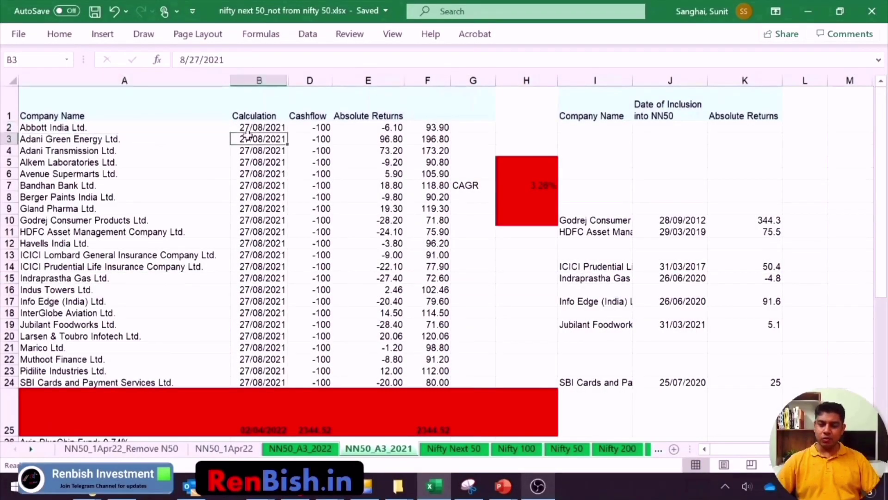
click(166, 126)
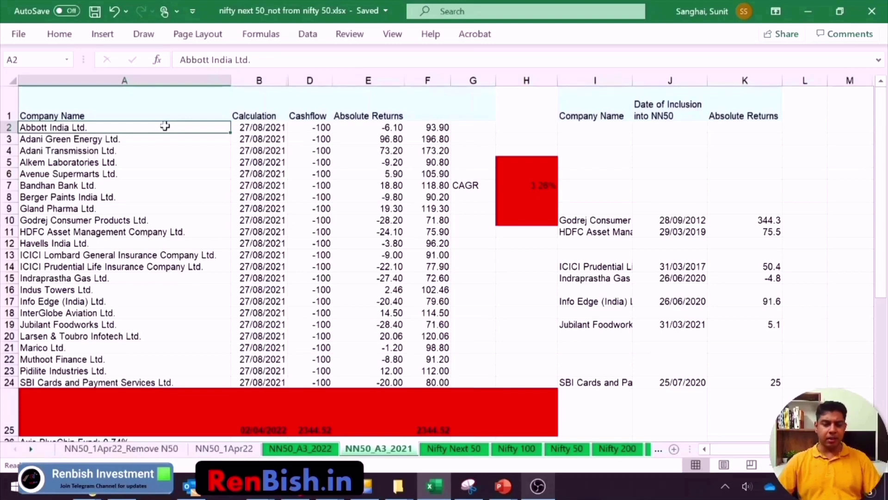
click(137, 149)
mouse_move(23, 162)
mouse_down()
mouse_move(175, 162)
mouse_move(191, 174)
mouse_up()
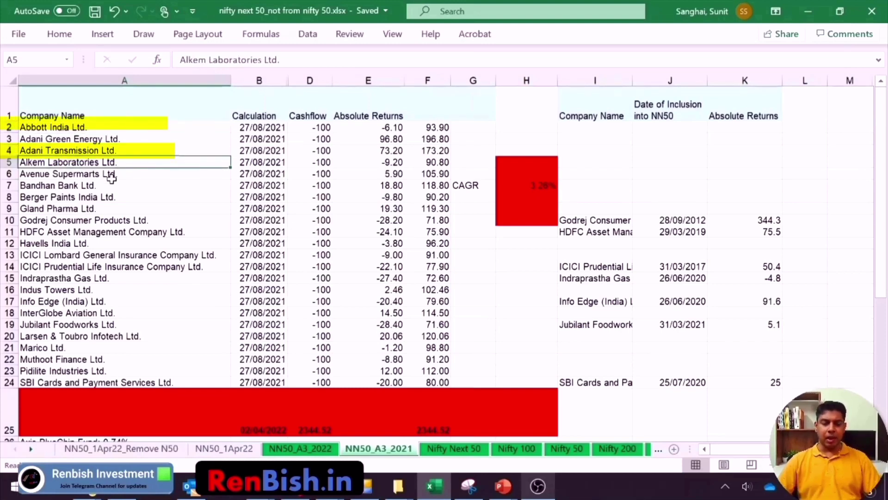
click(109, 185)
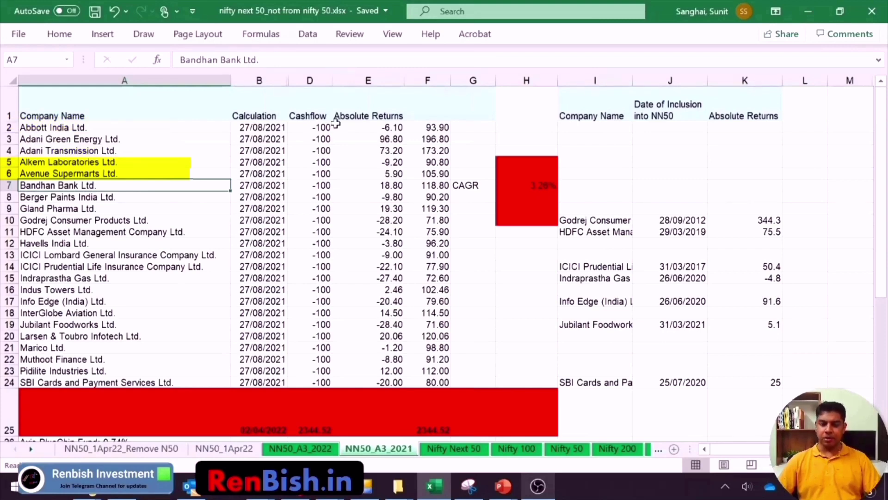
Examine Abbott India's cashflow, absolute return and calculation date, along with the end date in row 25
click(319, 128)
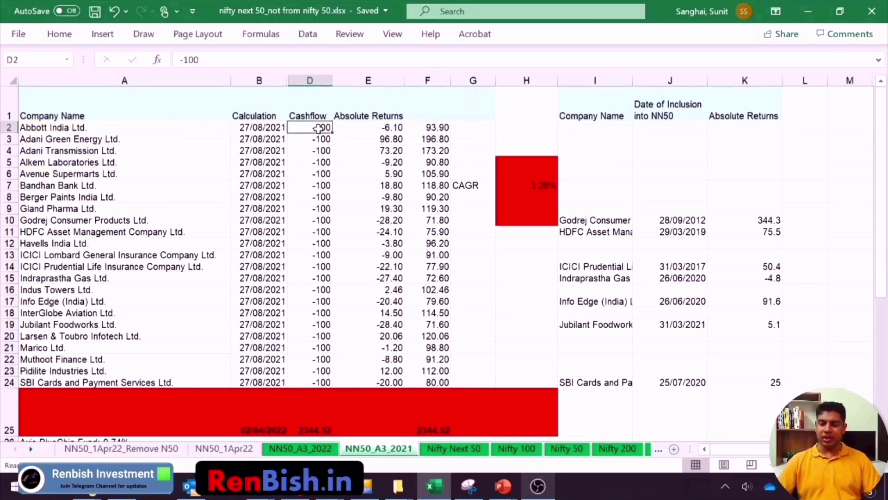
click(160, 131)
click(366, 127)
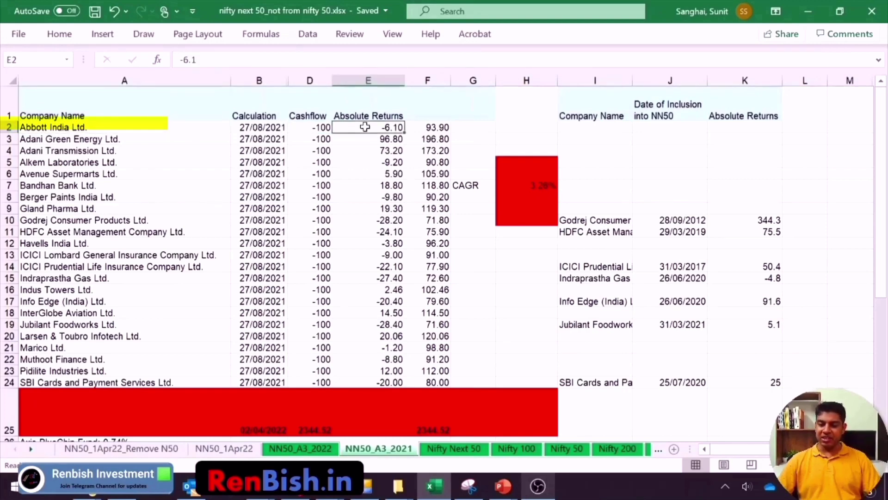
click(267, 131)
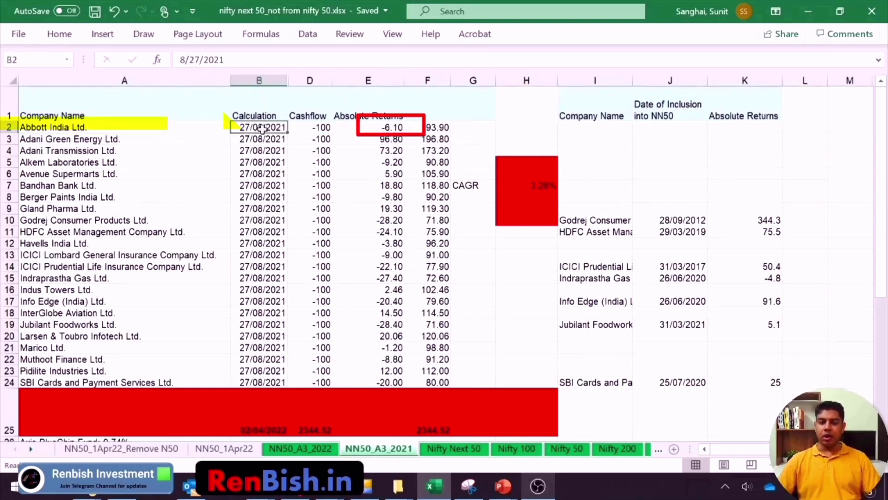
click(267, 417)
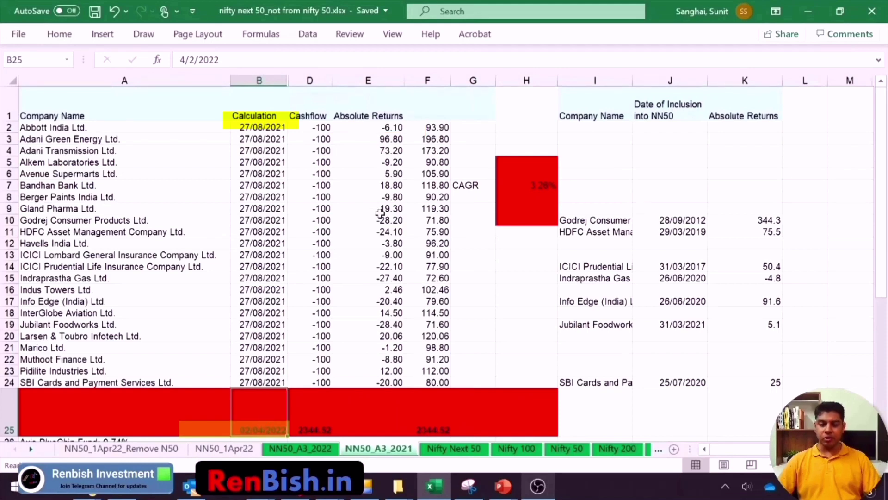
Examine the absolute returns one by one from Abbott India down to Berger Paints India
click(385, 130)
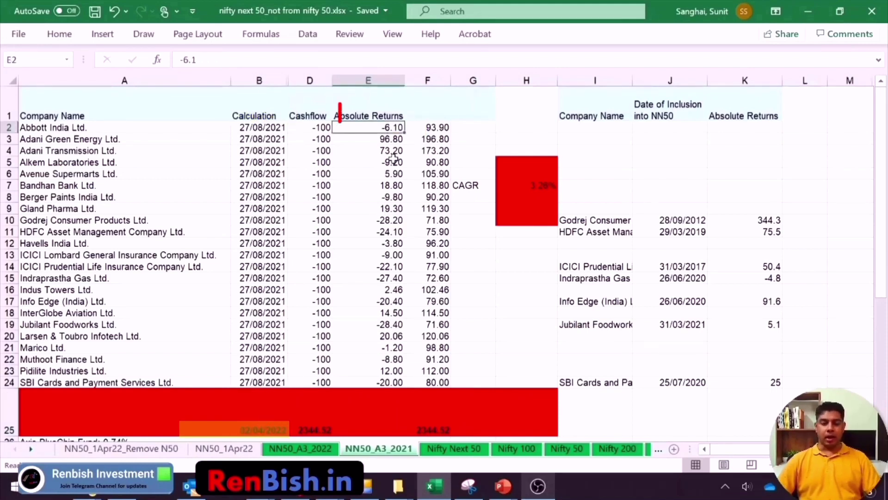
click(378, 139)
drag(382, 153, 385, 180)
click(376, 151)
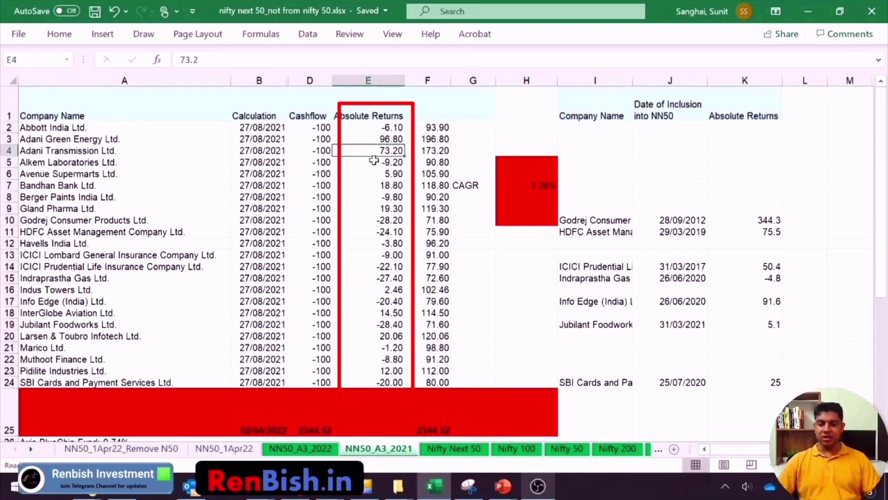
click(374, 160)
click(376, 174)
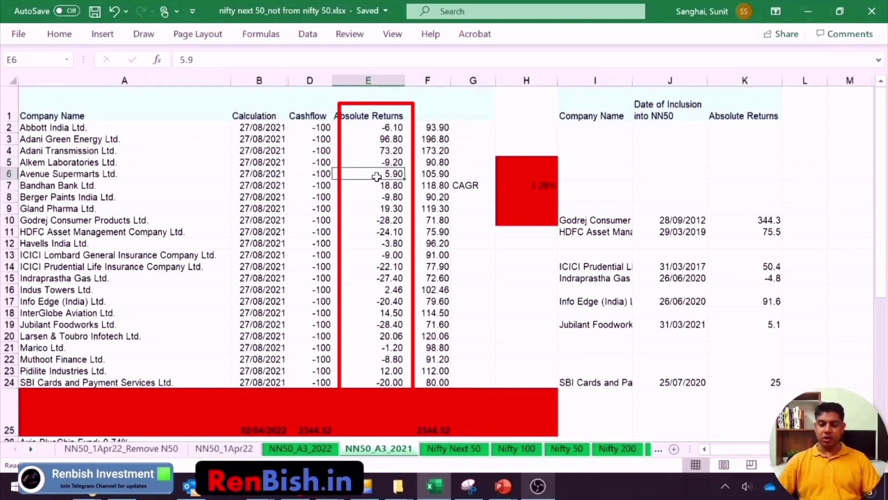
click(374, 187)
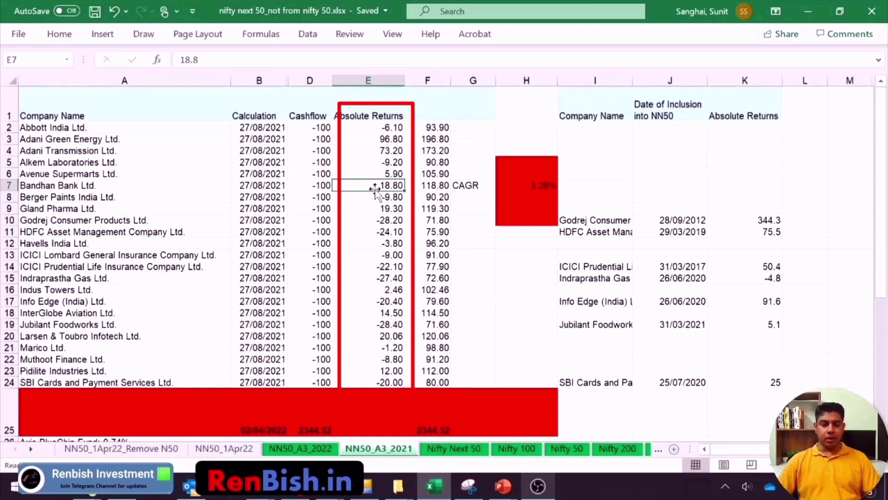
click(371, 198)
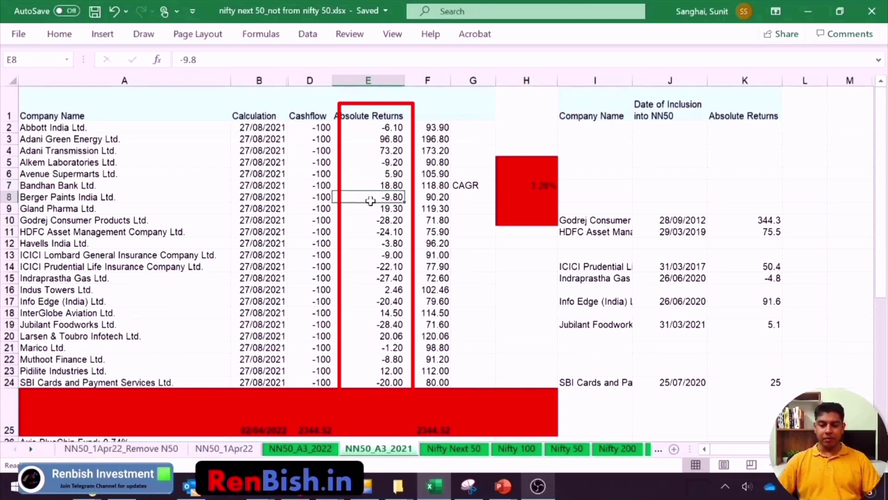
Go through the company rows one at a time from Berger Paints India to SBI Cards and Payment Services, reading each absolute return
click(8, 198)
click(9, 208)
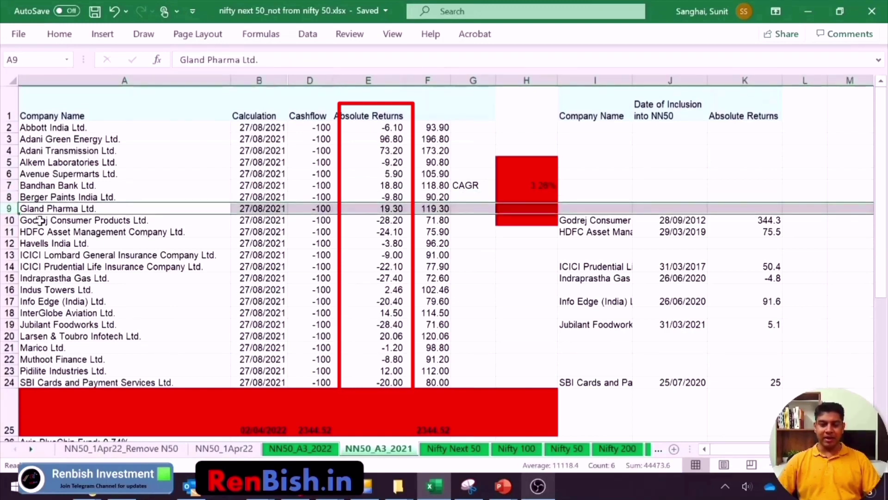
click(8, 220)
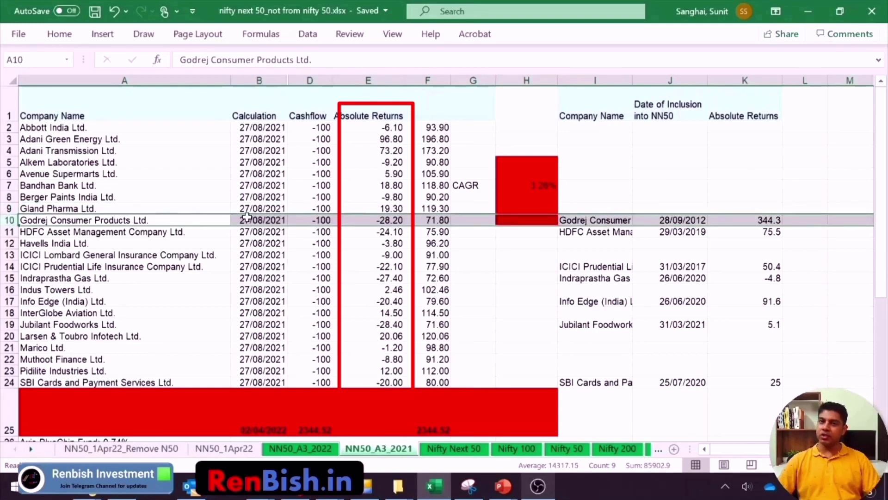
click(8, 232)
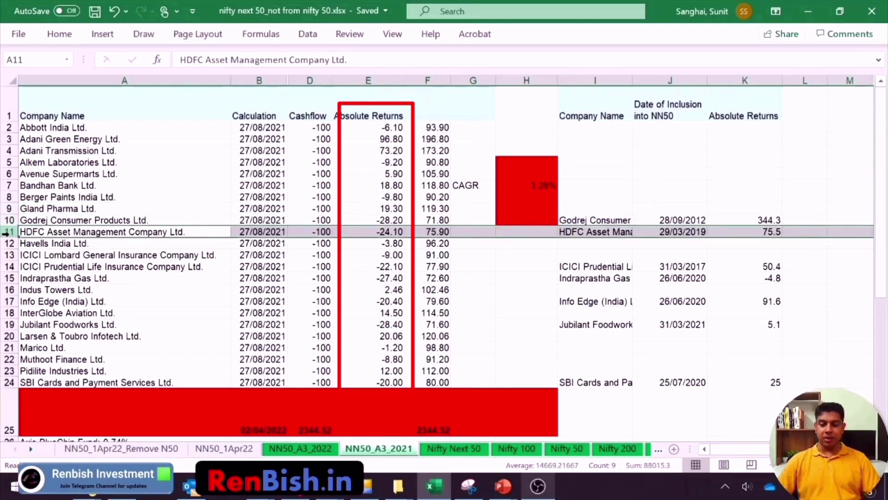
click(8, 243)
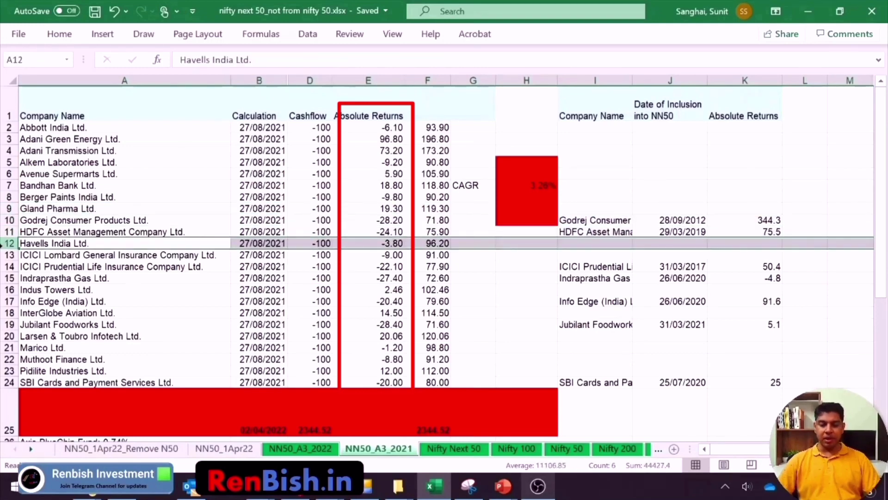
click(10, 254)
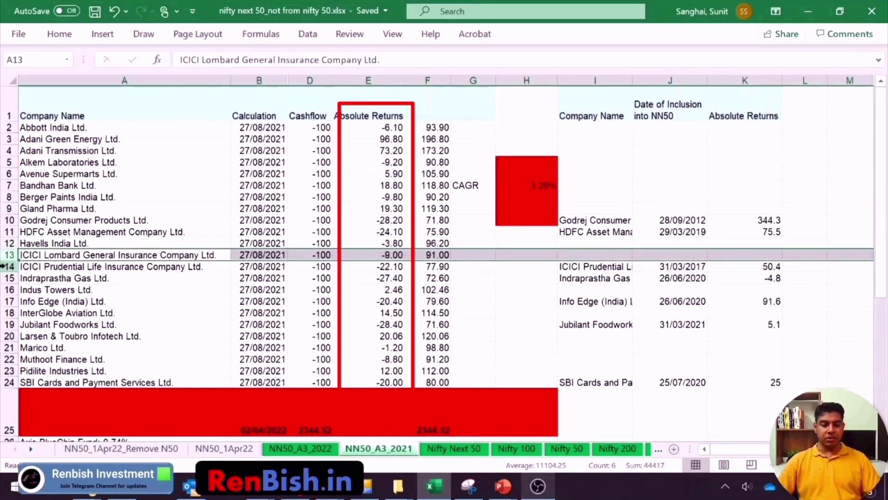
click(8, 267)
click(8, 278)
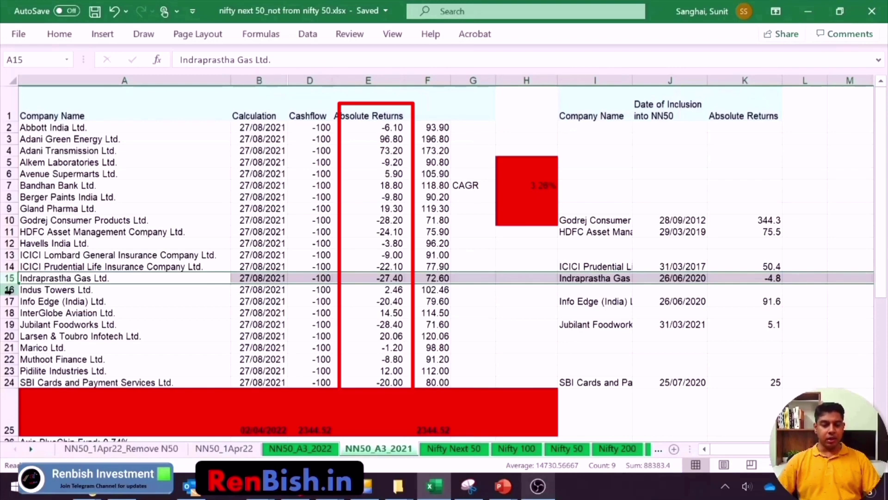
click(8, 290)
click(6, 301)
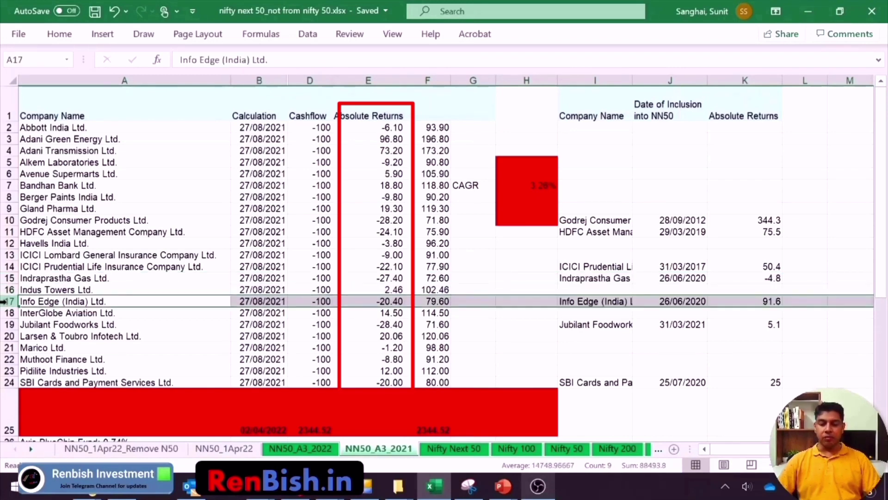
click(7, 312)
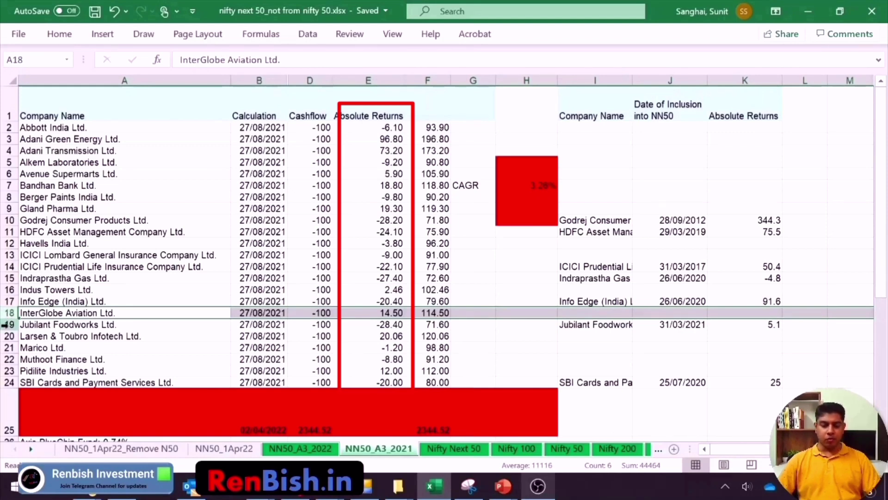
click(6, 325)
click(7, 336)
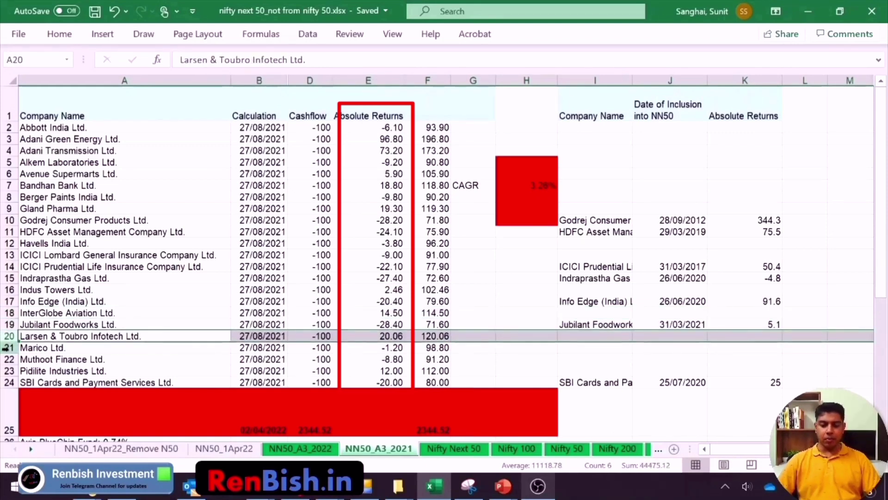
click(8, 348)
click(6, 360)
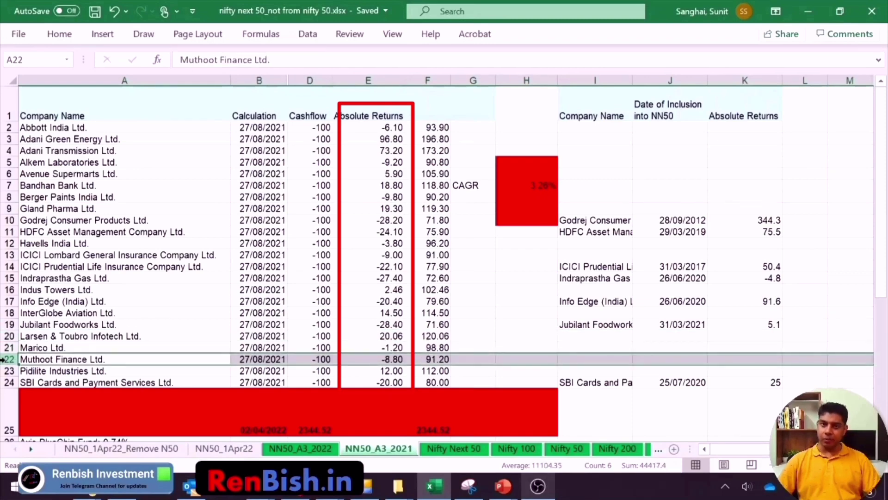
click(8, 370)
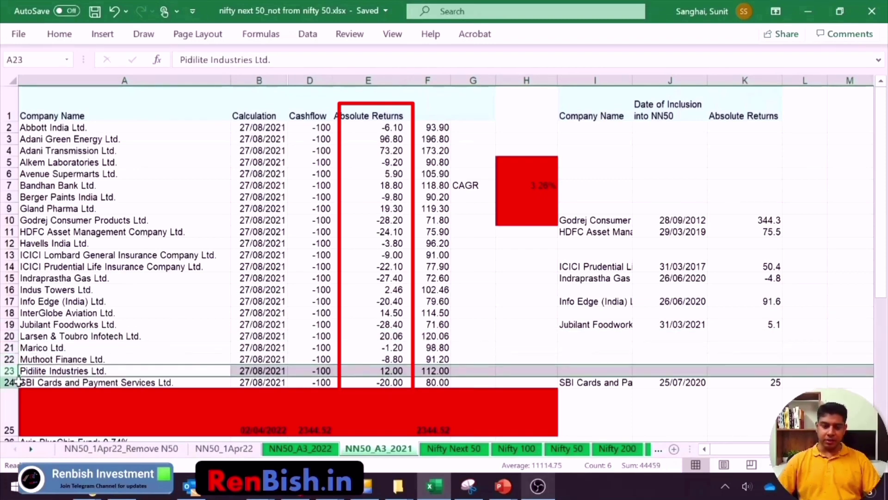
click(9, 382)
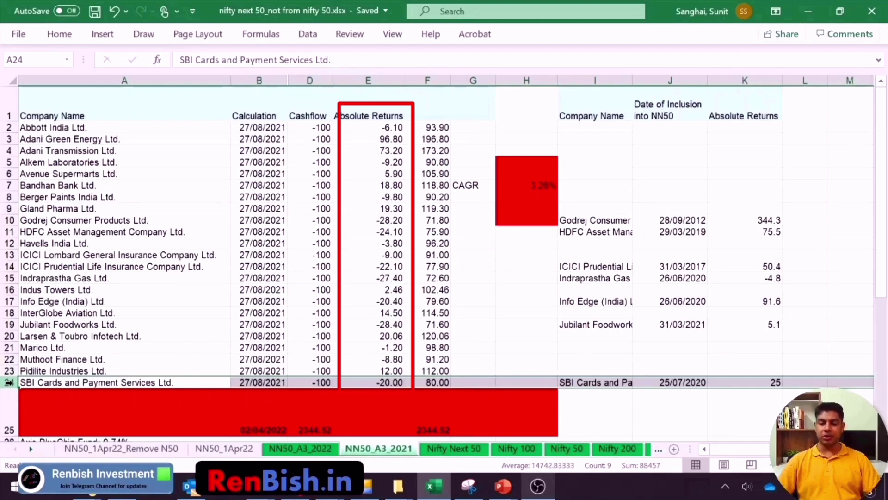
Inspect the XIRR formula behind the CAGR in H7 and compare it with the fund and Nifty Next 50 returns in A26:A28
click(514, 184)
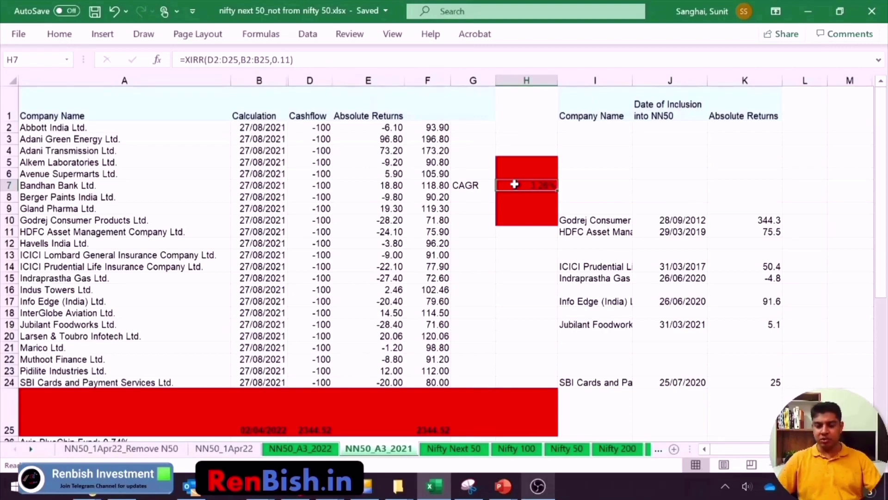
scroll(515, 185, down, 5)
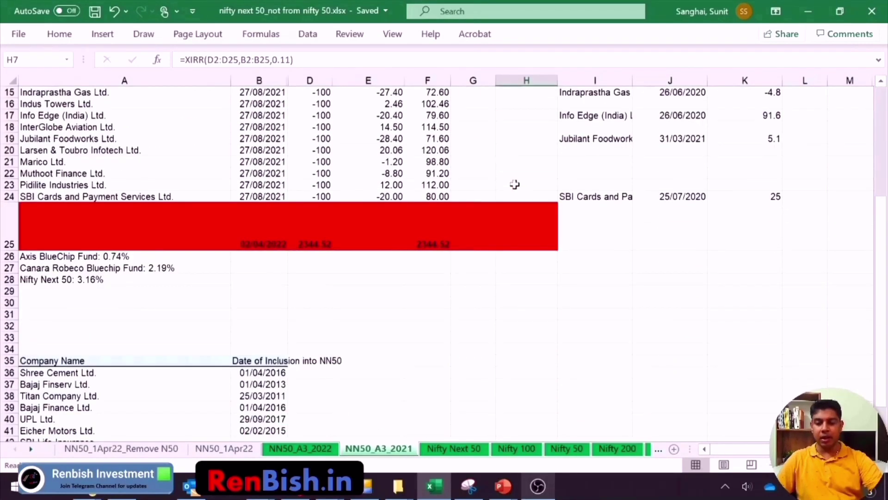
scroll(515, 184, up, 3)
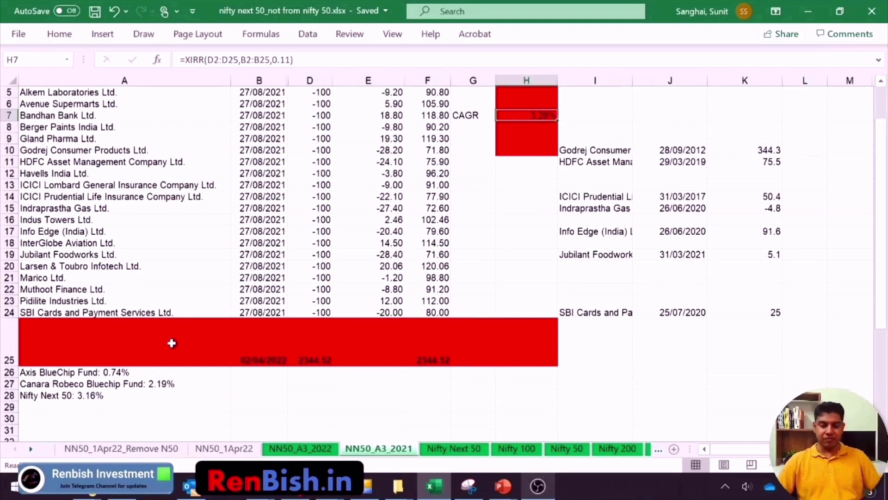
click(125, 371)
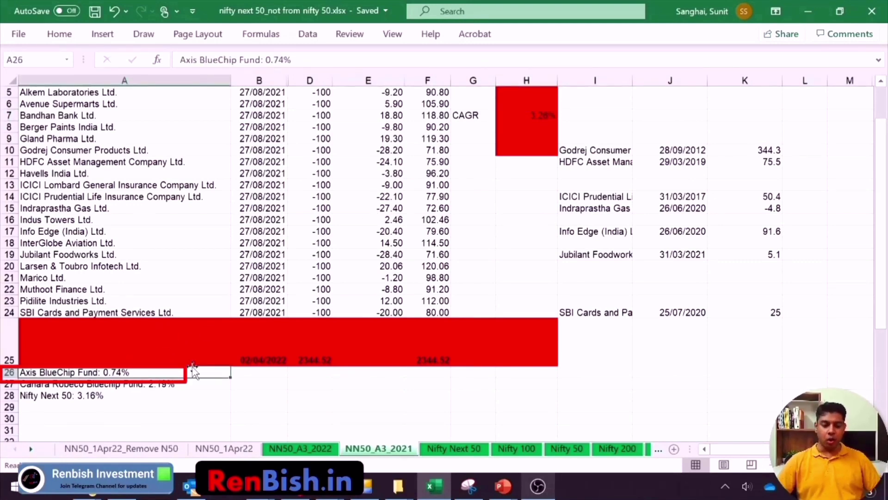
click(146, 385)
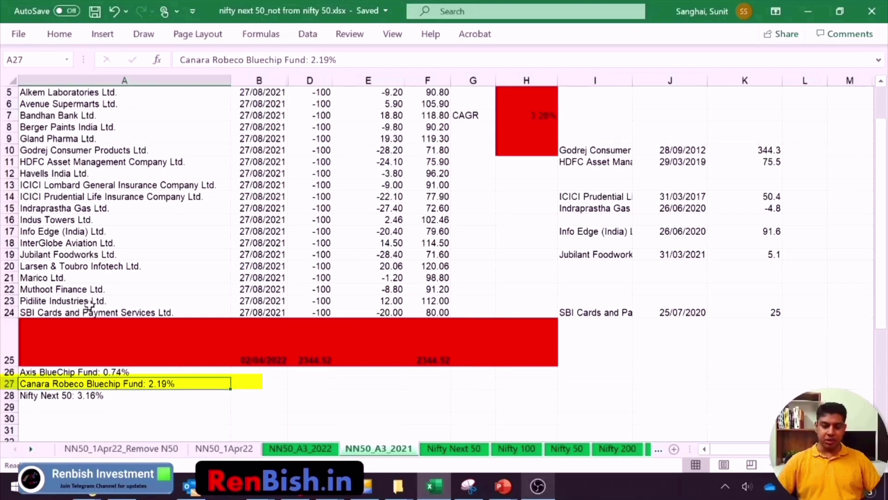
click(51, 394)
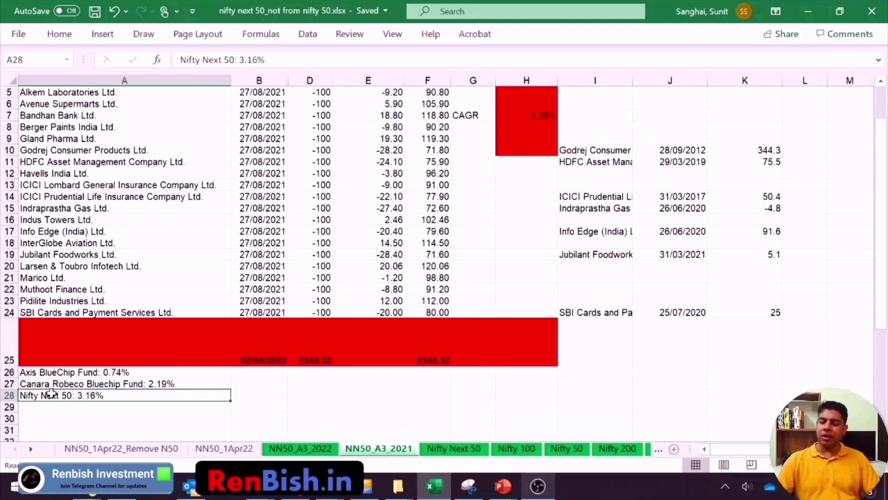
Examine the steeply negative absolute returns of Jubilant Foodworks, Info Edge and Indraprastha Gas, comparing them with Larsen & Toubro Infotech
scroll(51, 394, up, 2)
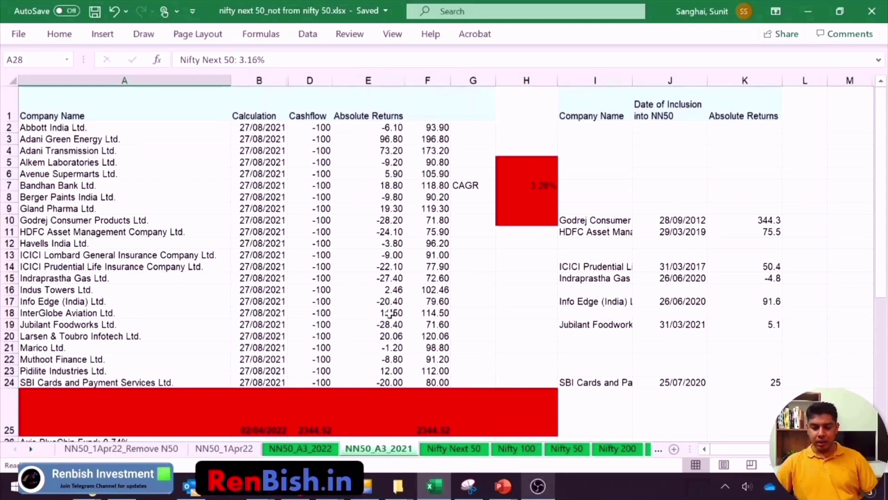
click(371, 328)
mouse_move(332, 315)
mouse_down()
mouse_move(345, 342)
mouse_move(433, 343)
mouse_up()
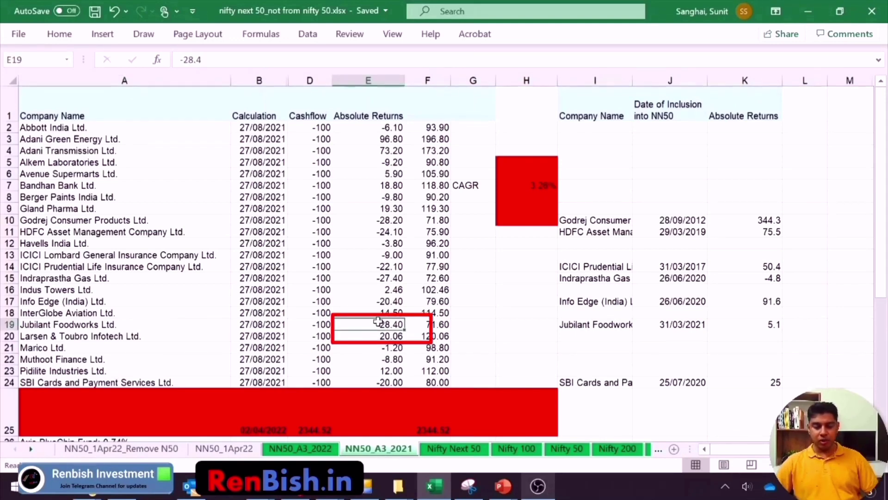
click(365, 339)
click(372, 328)
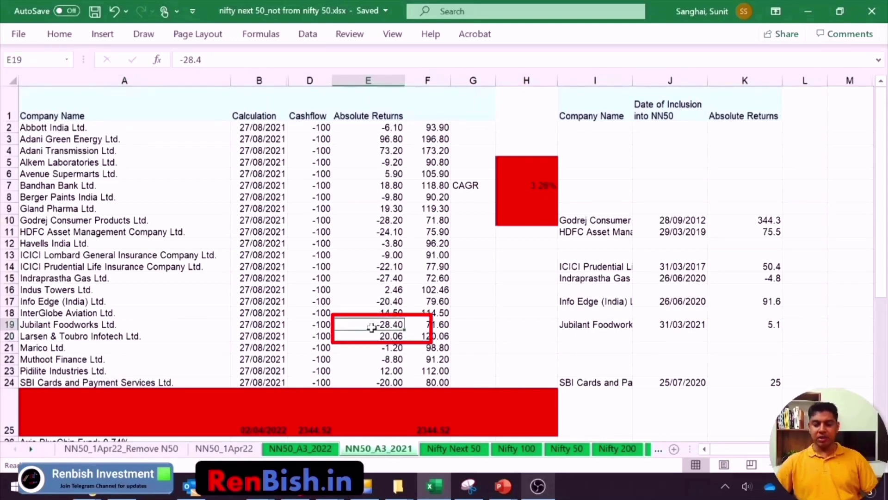
click(372, 303)
click(373, 277)
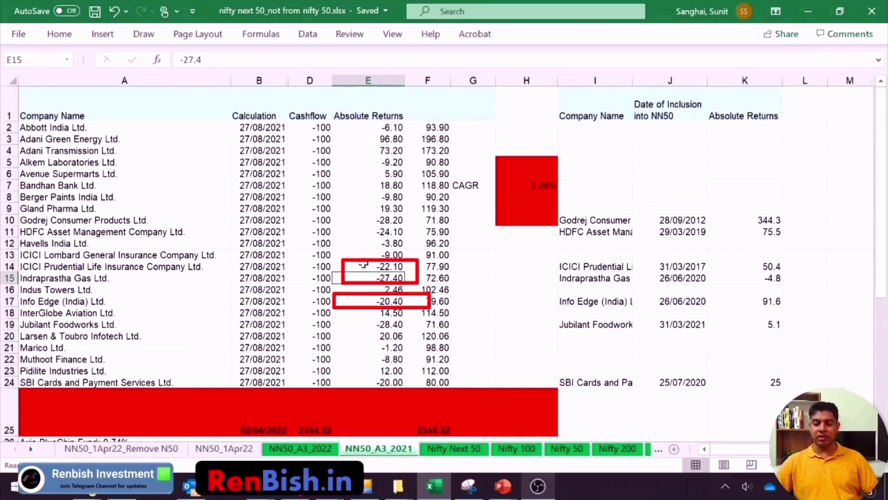
Check the whole Indraprastha Gas row, and Godrej Consumer's date of inclusion into NN50 and absolute return since
click(10, 278)
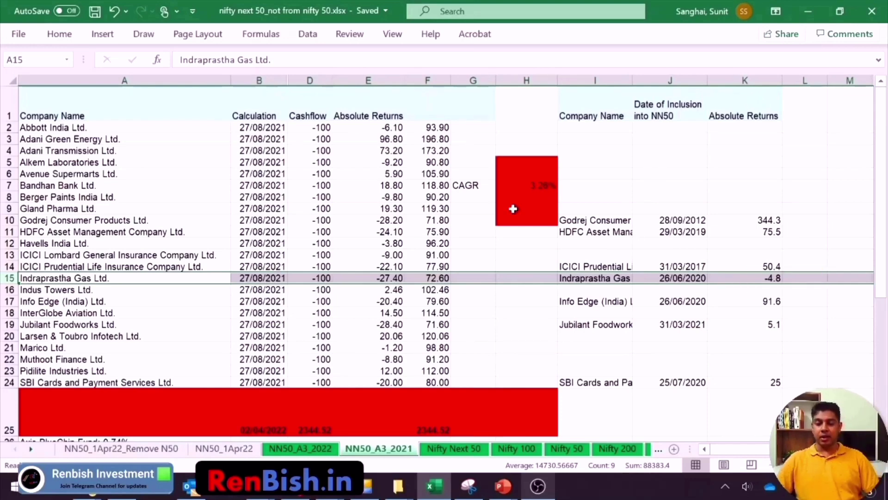
click(637, 231)
click(730, 220)
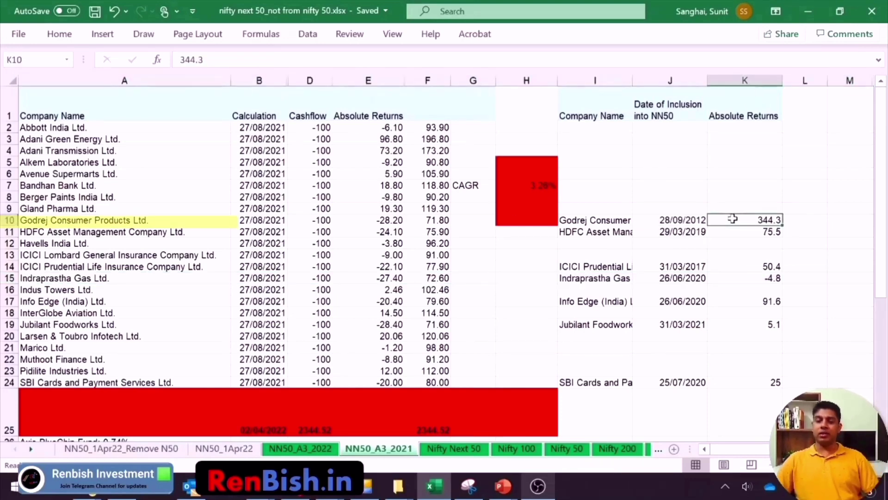
click(695, 217)
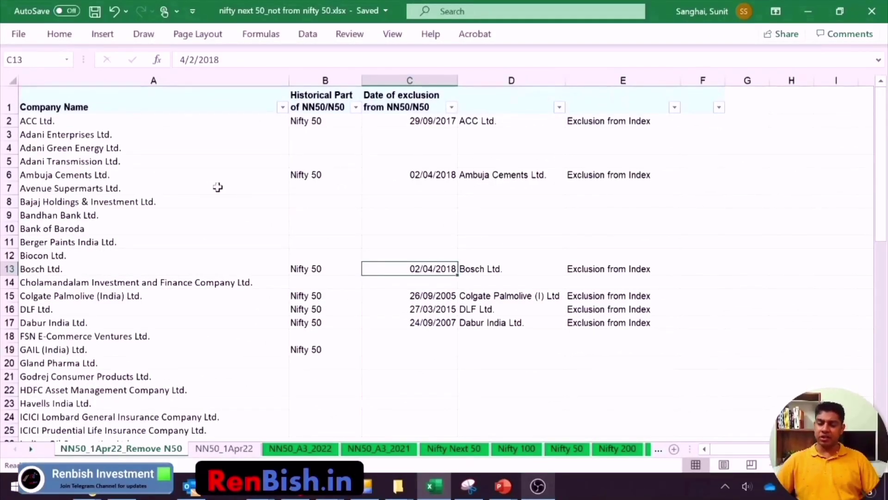
On the NN50_1Apr22_Remove N50 sheet, filter Historical Part of NN50/N50 to show only Nifty 50 companies
click(169, 120)
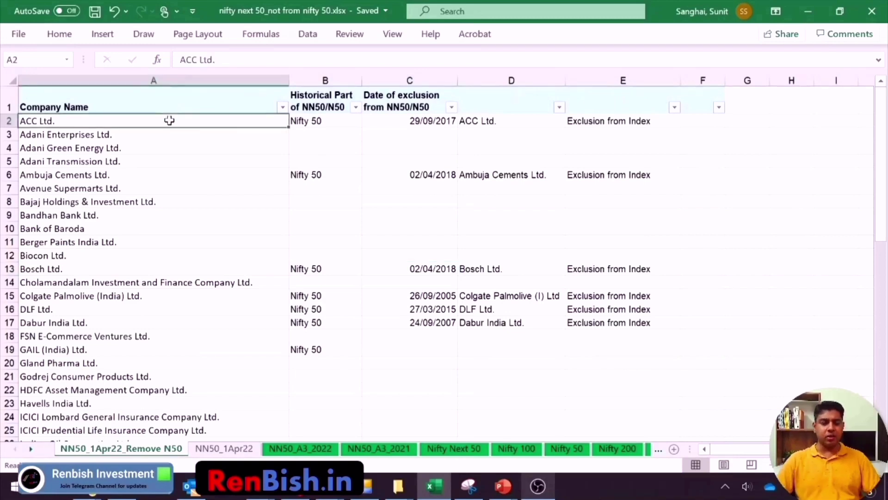
key(ctrl+shift+Down)
key(ctrl+Home)
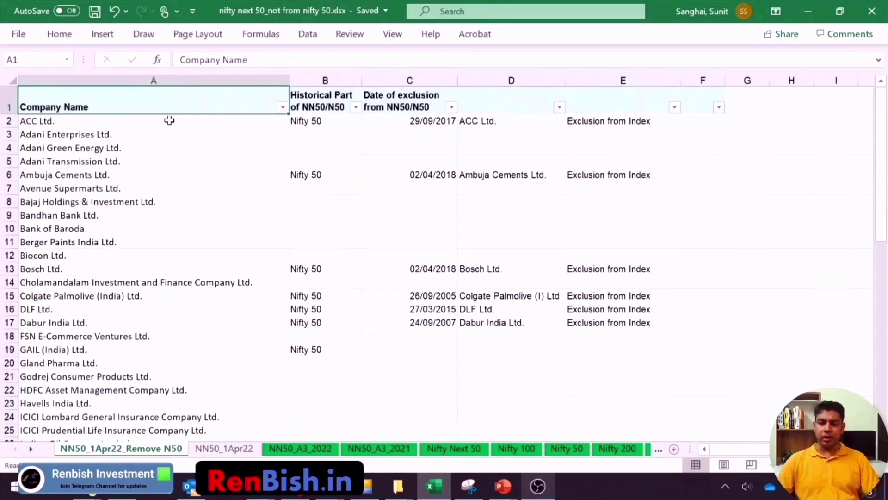
click(354, 107)
click(250, 274)
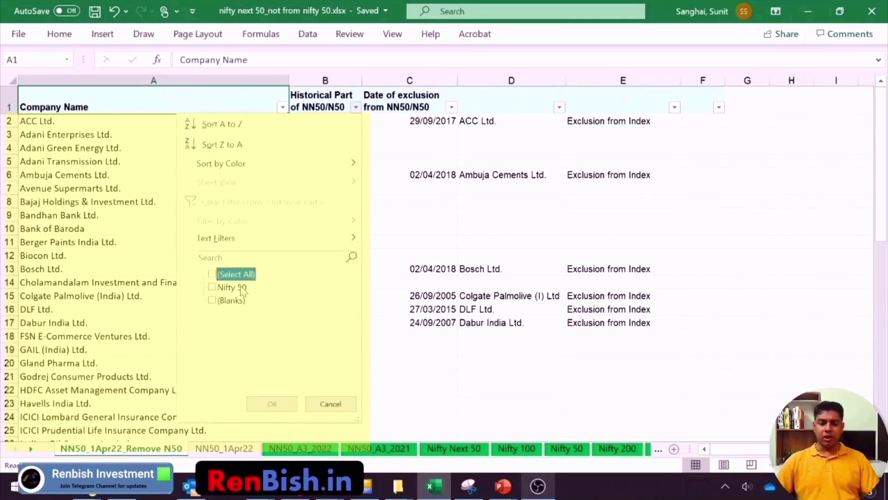
click(240, 288)
click(270, 404)
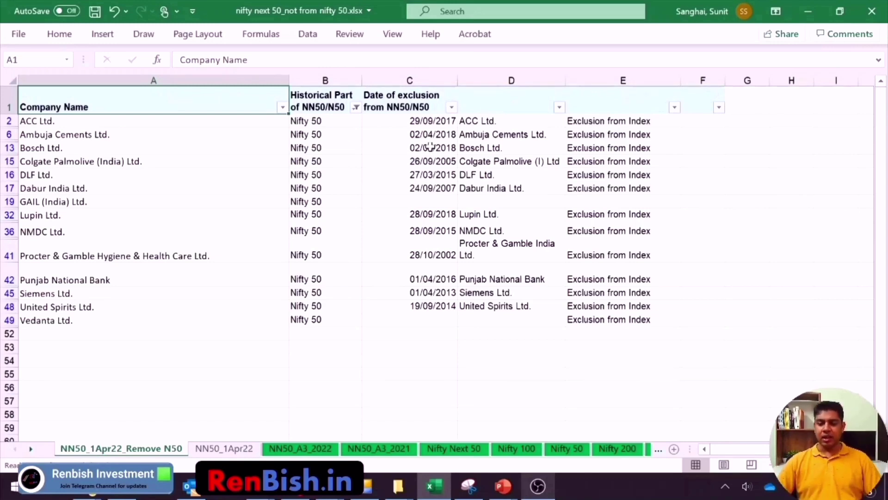
Select the filtered Nifty 50 entries and their company names from ACC to Vedanta to count them
click(329, 121)
key(ctrl+shift+Down)
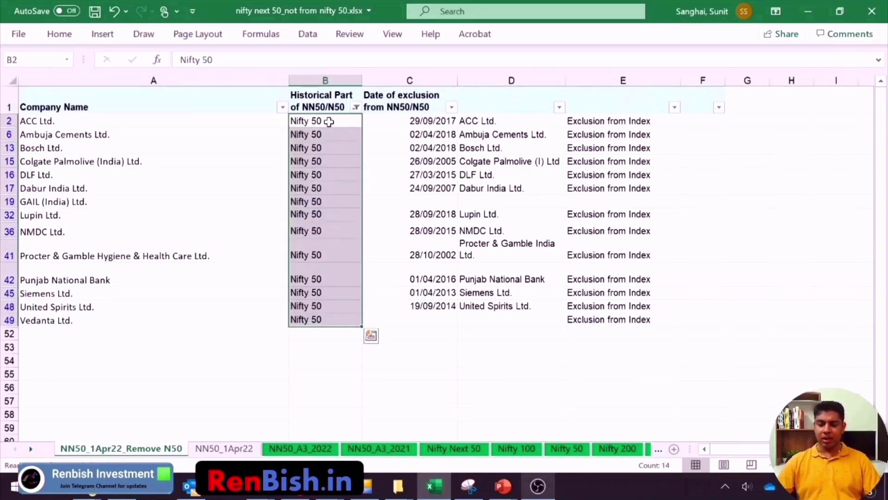
click(199, 119)
key(ctrl+shift+Down)
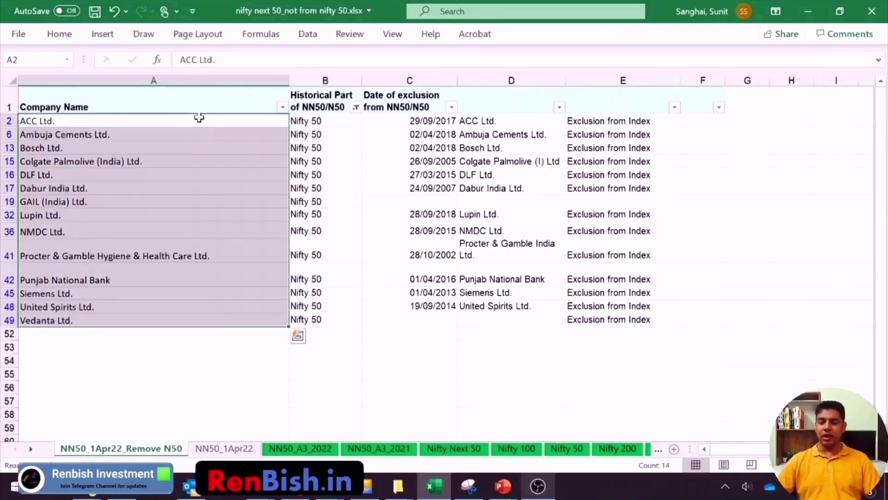
click(320, 133)
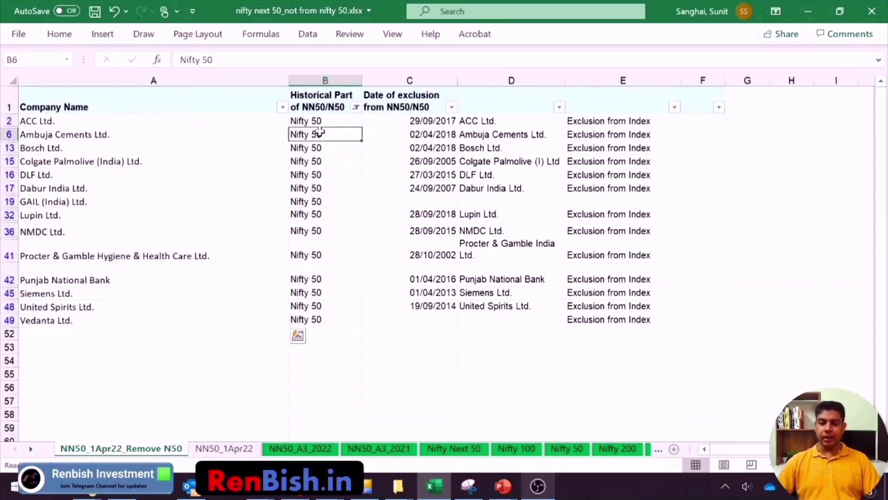
Change the Historical Part of NN50/N50 filter to show only the blank entries
click(356, 107)
click(231, 288)
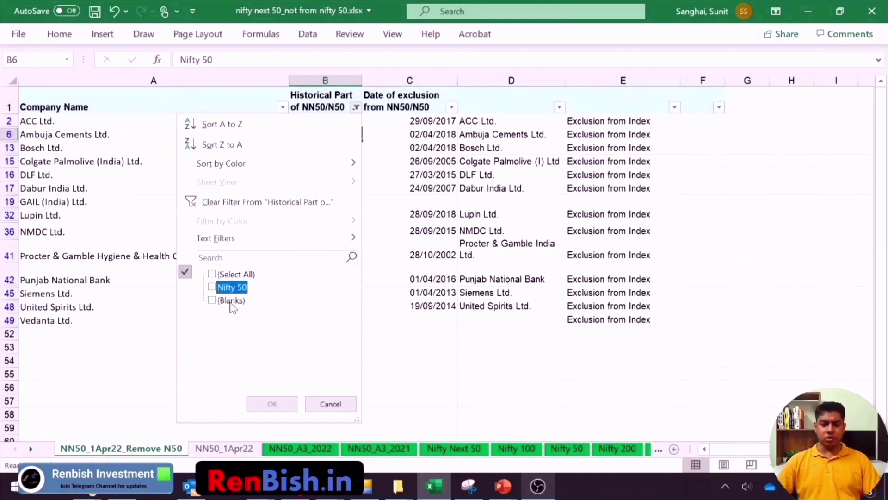
click(231, 301)
click(262, 404)
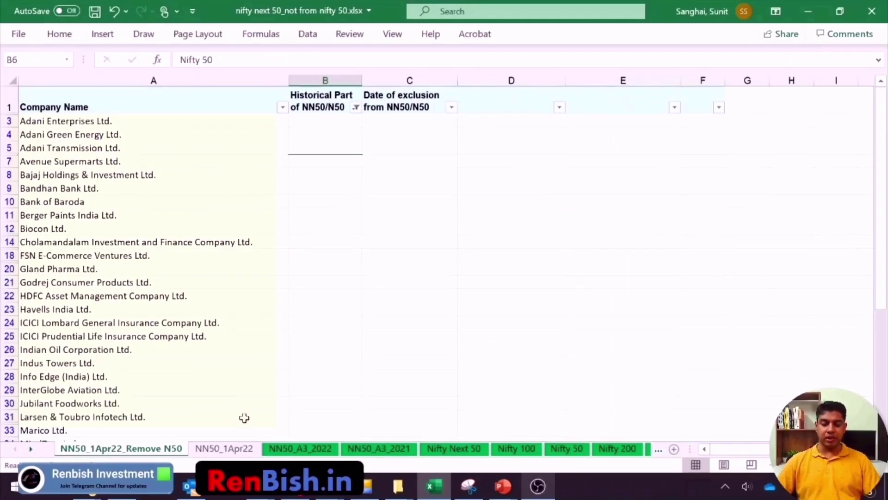
On the NN50_1Apr22 sheet, filter Historical Part of NN50/N50 to show only Nifty Next 50 companies
click(224, 449)
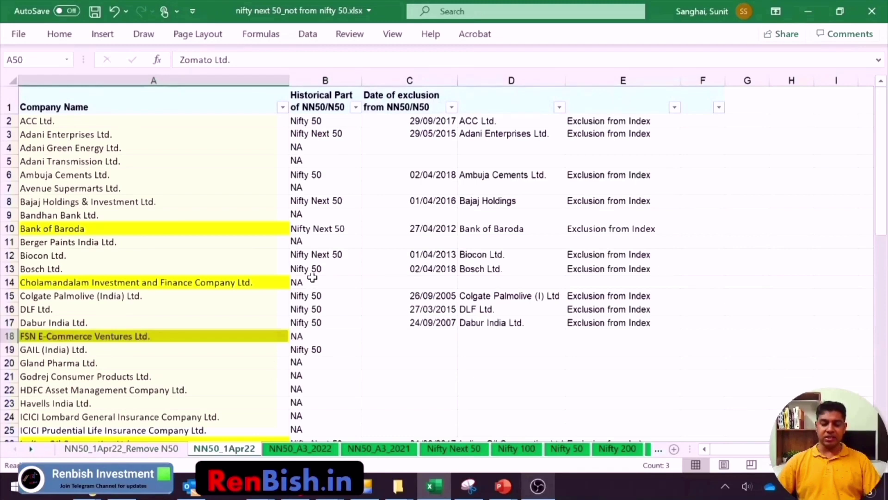
click(355, 107)
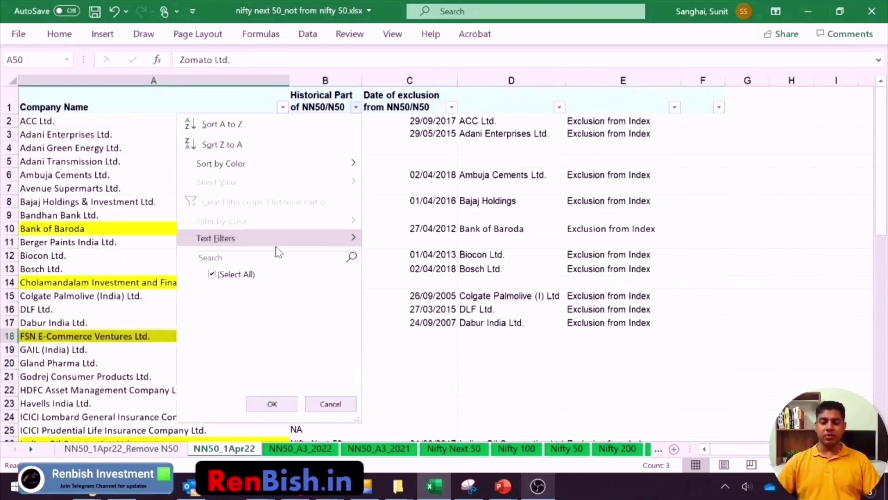
click(234, 274)
click(240, 313)
click(272, 404)
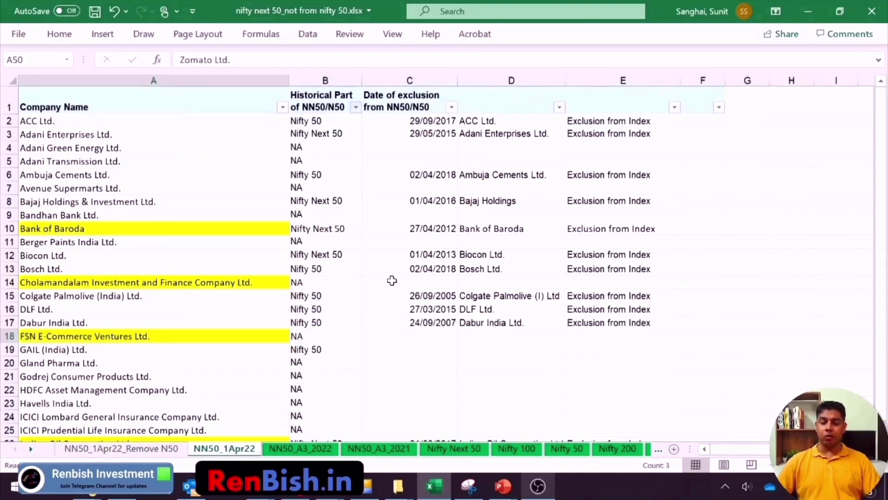
Check Adani Enterprises' exclusion date and go through the filtered companies from Bajaj Holdings & Investment to Torrent Pharmaceuticals
click(421, 120)
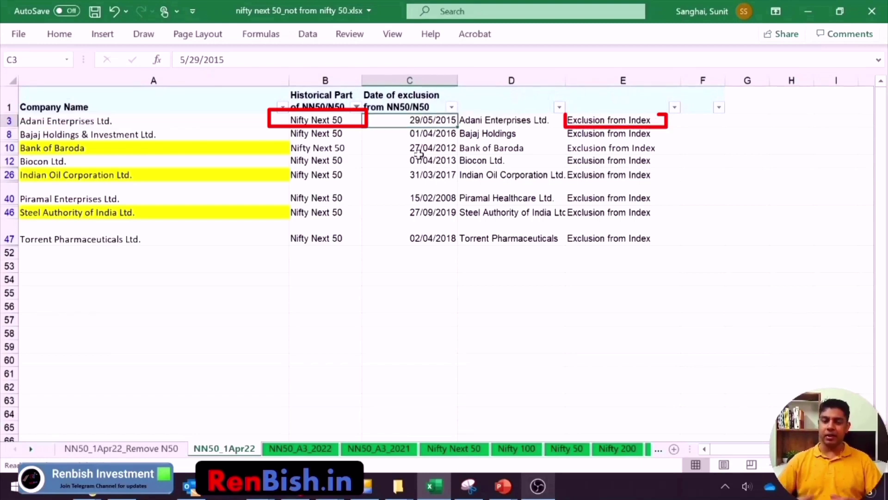
click(146, 134)
key(Down)
key(Down)
key(Down)
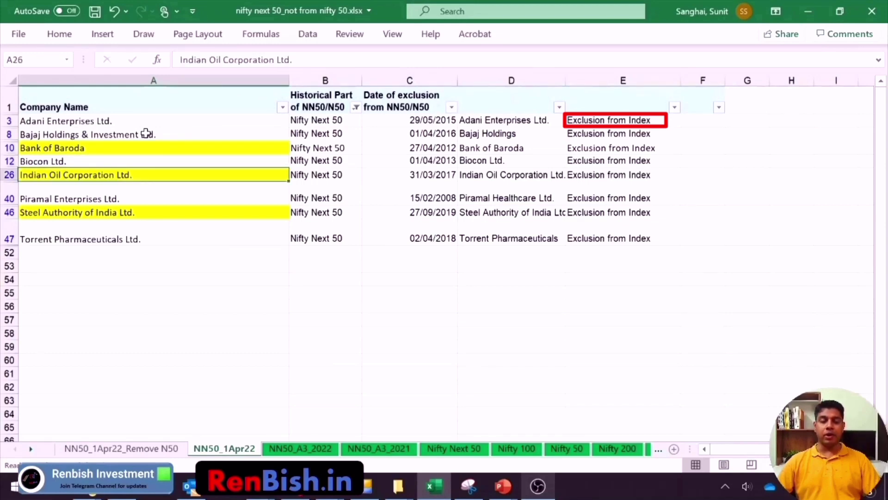
key(Down)
key(Down)
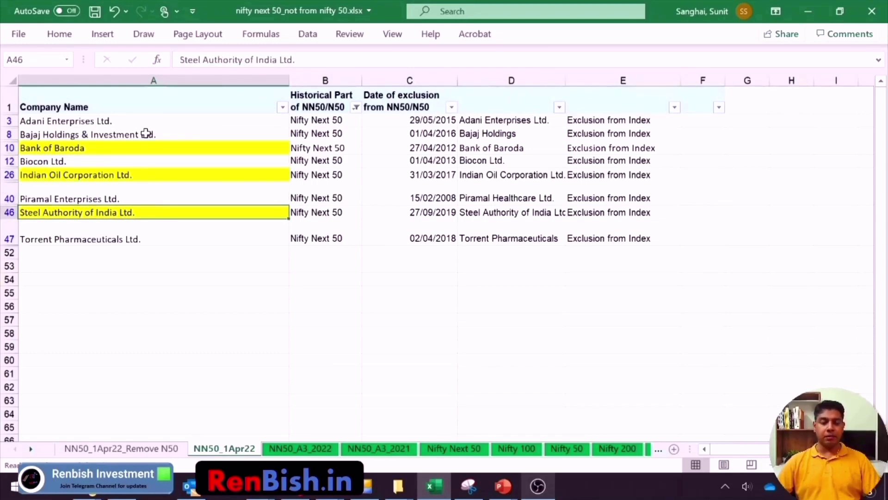
key(Down)
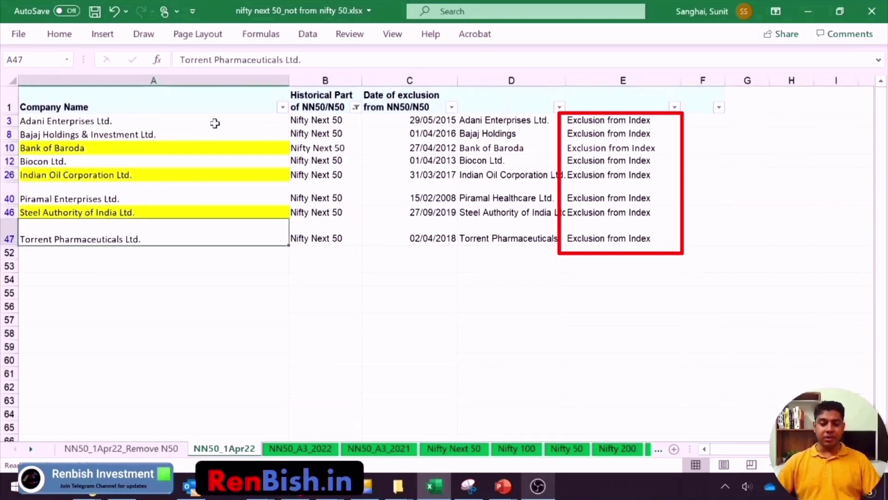
Select the filtered company names from Adani Enterprises to Torrent Pharmaceuticals to count them
click(215, 123)
key(ctrl+shift+Down)
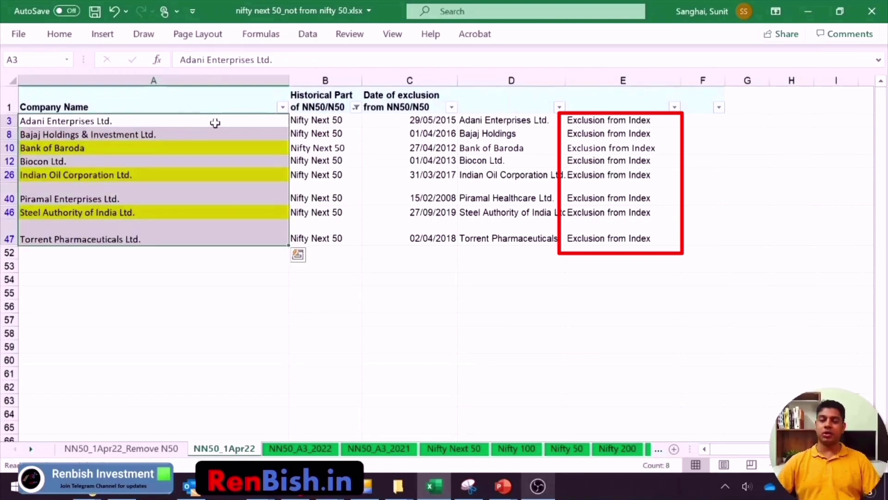
click(252, 145)
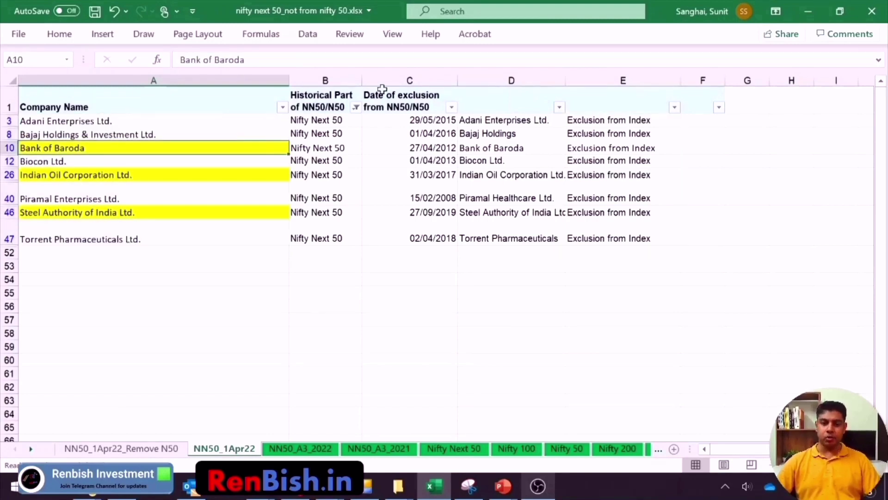
Change the Historical Part of NN50/N50 filter from Nifty Next 50 to show only NA companies
click(358, 107)
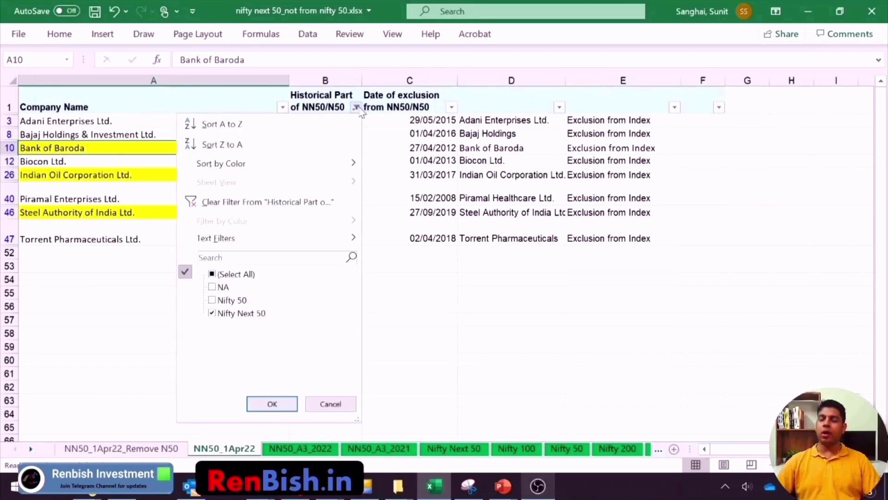
click(213, 312)
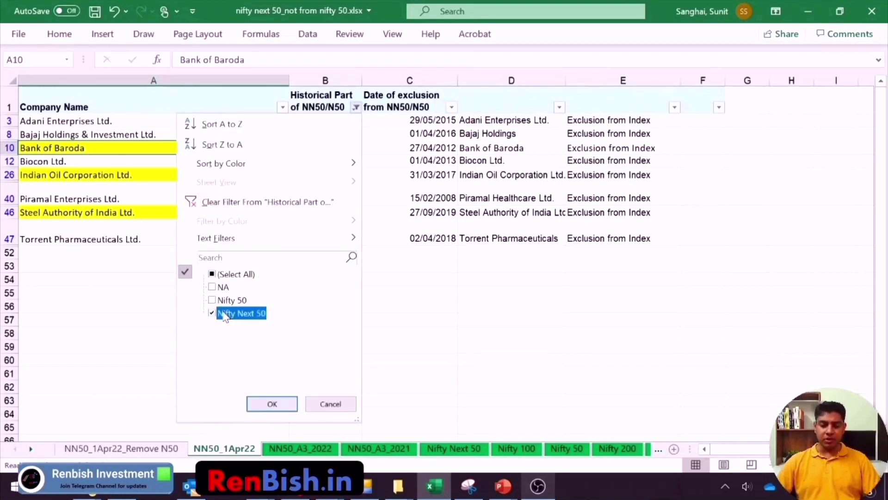
click(221, 290)
click(221, 289)
click(273, 403)
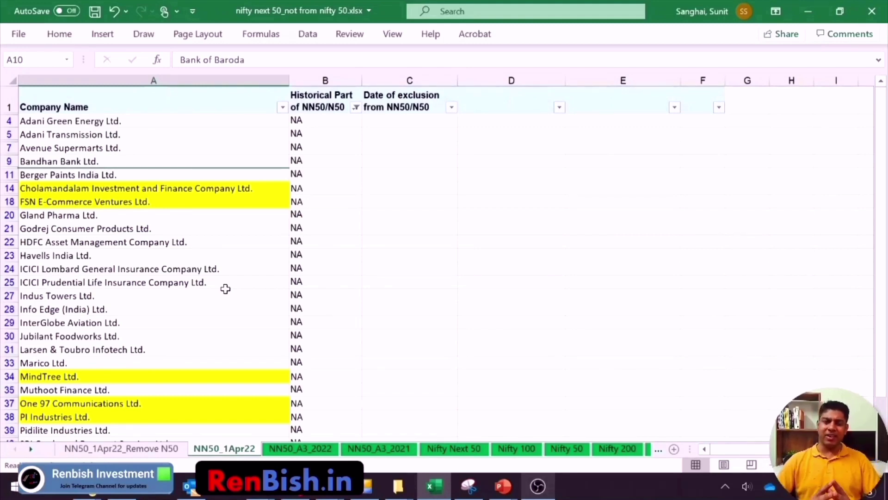
Select all NA company names from Adani Green Energy to Zydus Lifesciences to count them, and return to the header
click(215, 121)
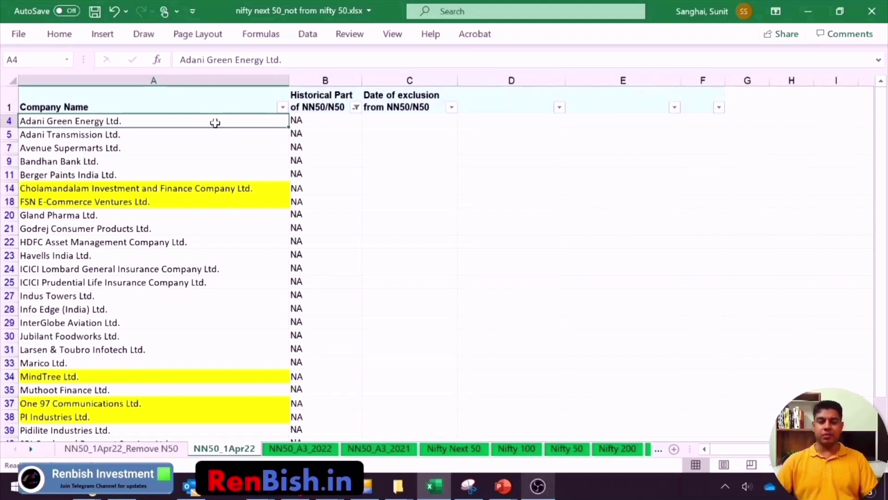
key(ctrl+space)
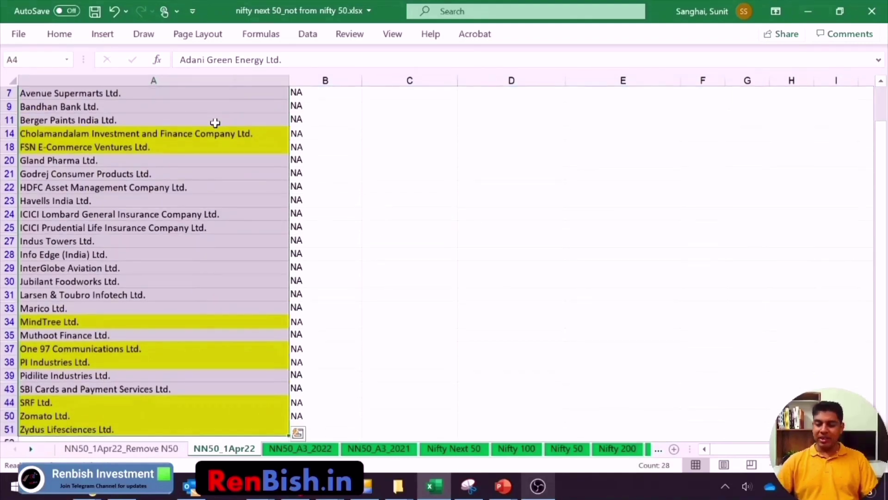
key(ctrl+Home)
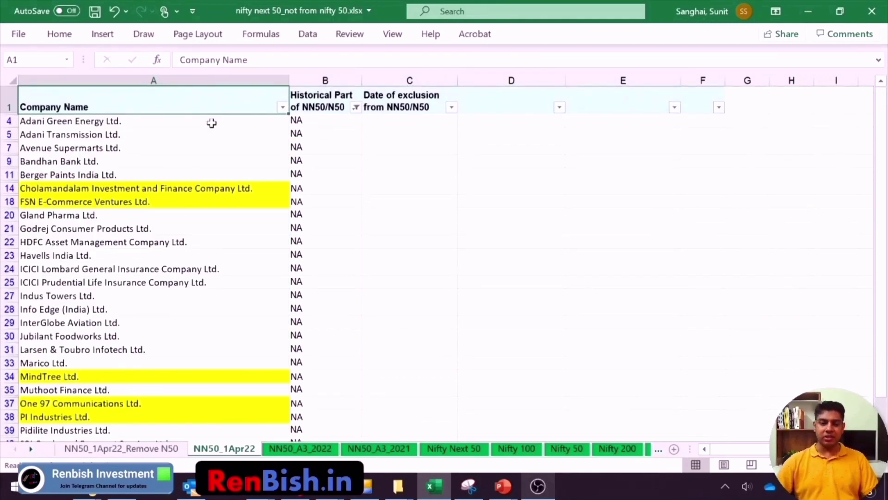
Go through the NA companies one by one from Adani Green Energy to Cholamandalam Investment and Finance
click(211, 122)
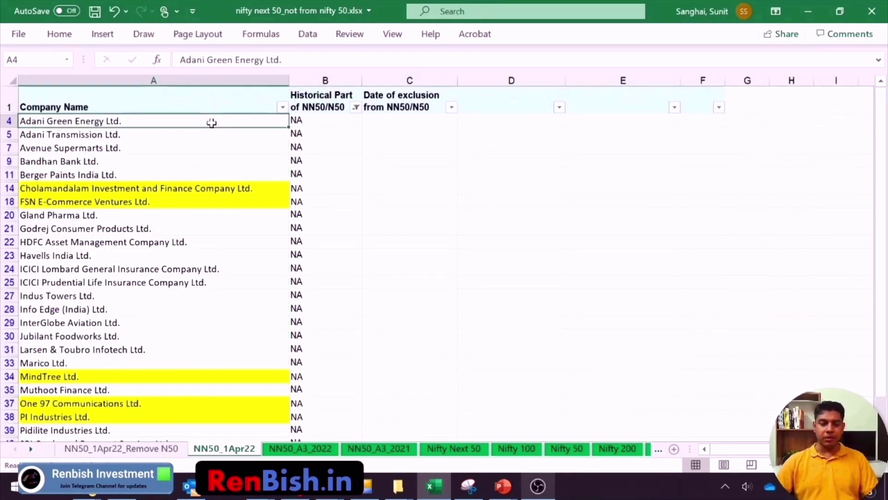
key(Down)
key(Down)
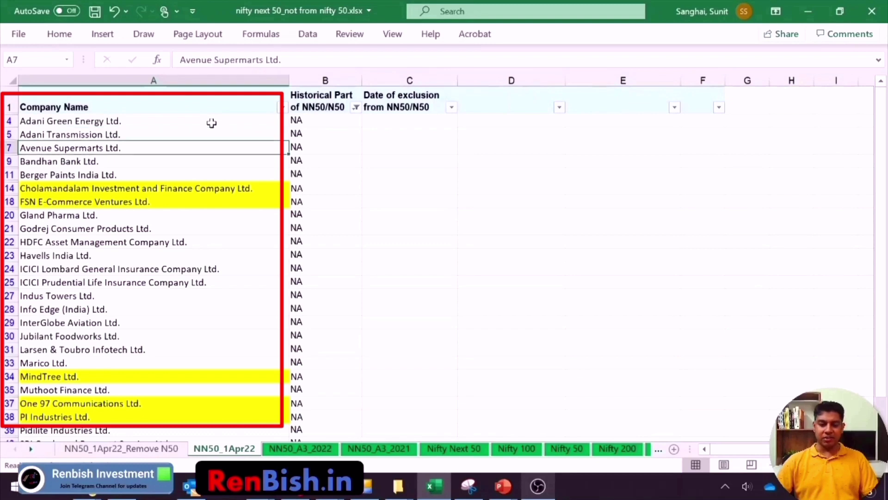
key(Down)
key(Down)
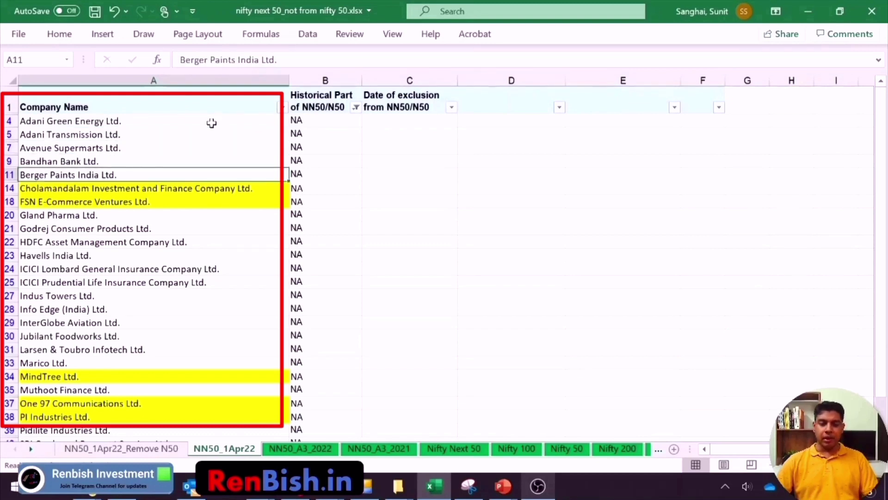
key(Down)
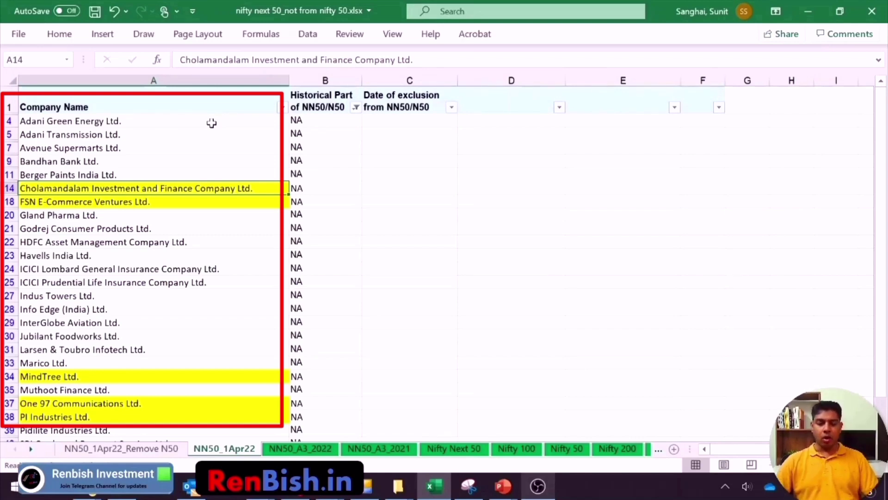
Go through the remaining NA companies one by one from FSN E-Commerce Ventures to Zydus Lifesciences
key(Down)
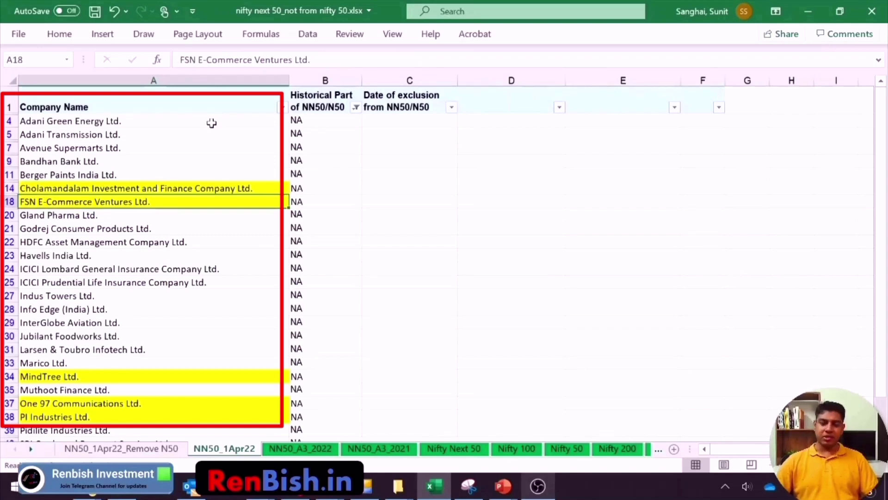
key(Down)
key(Down)
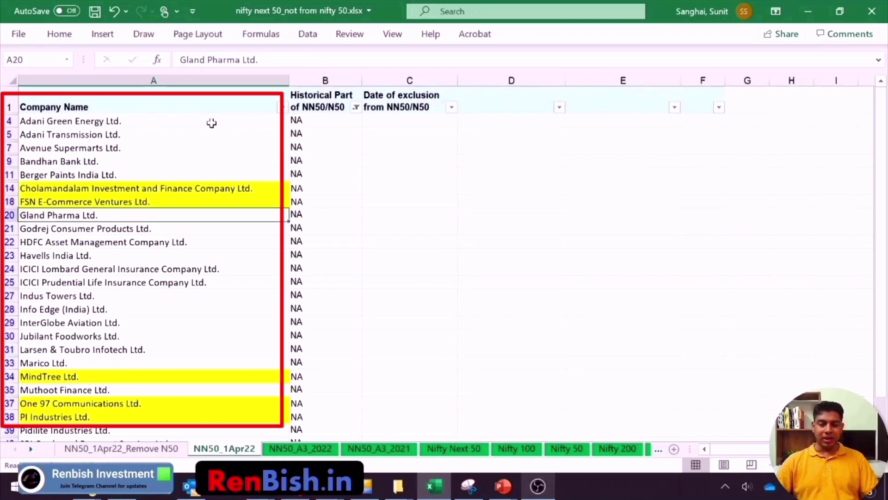
key(Down)
key(Down)
key(Down)
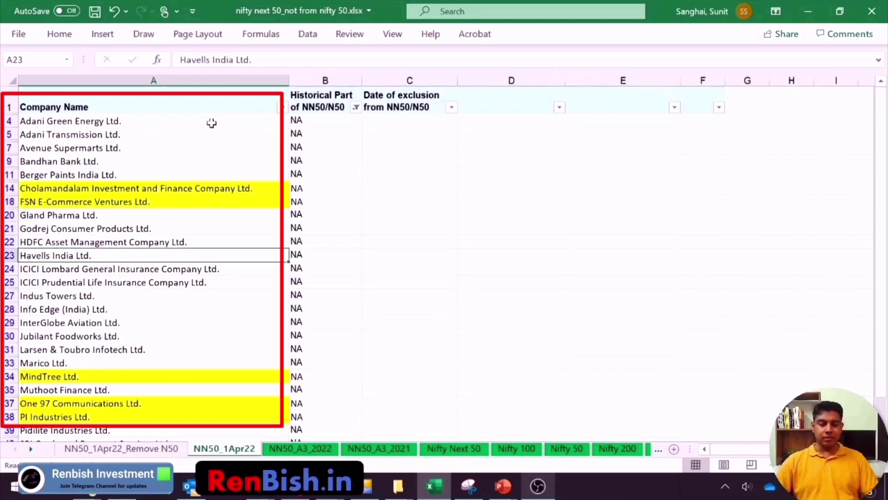
key(Down)
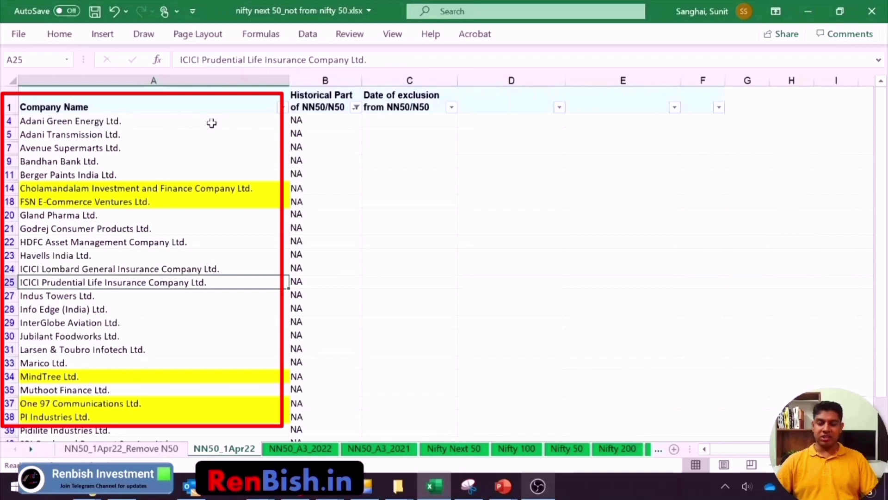
key(Down)
key(Down)
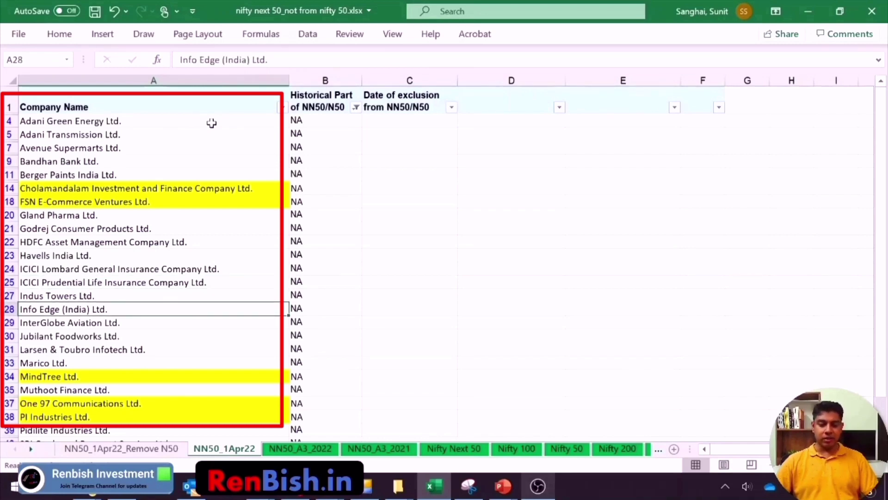
key(Down)
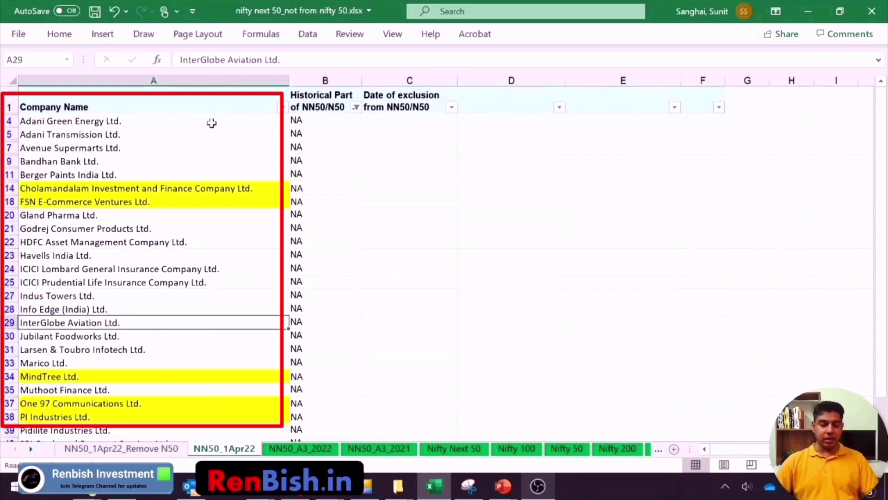
key(Down)
key(Down)
key(Down)
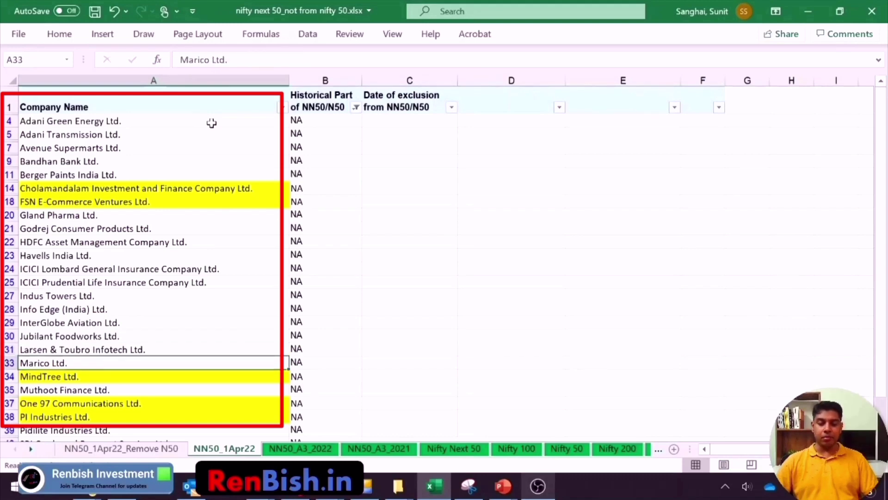
key(Down)
key(Down)
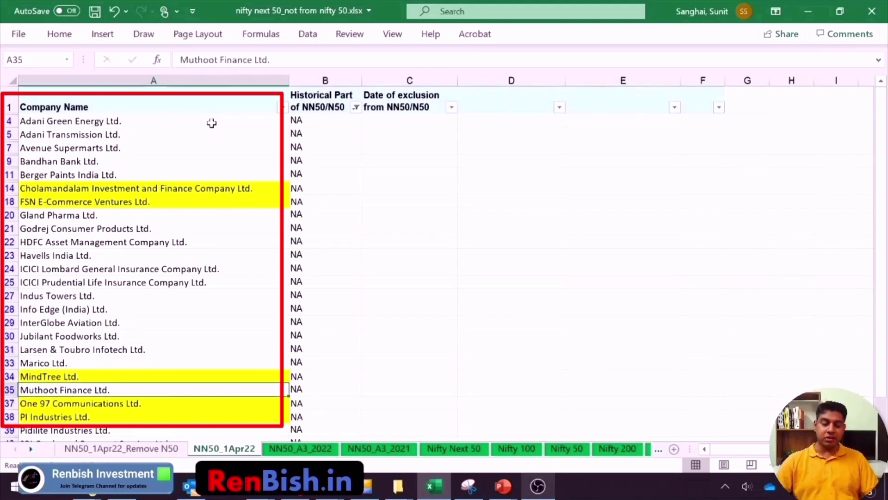
scroll(87, 241, down, 4)
click(88, 241)
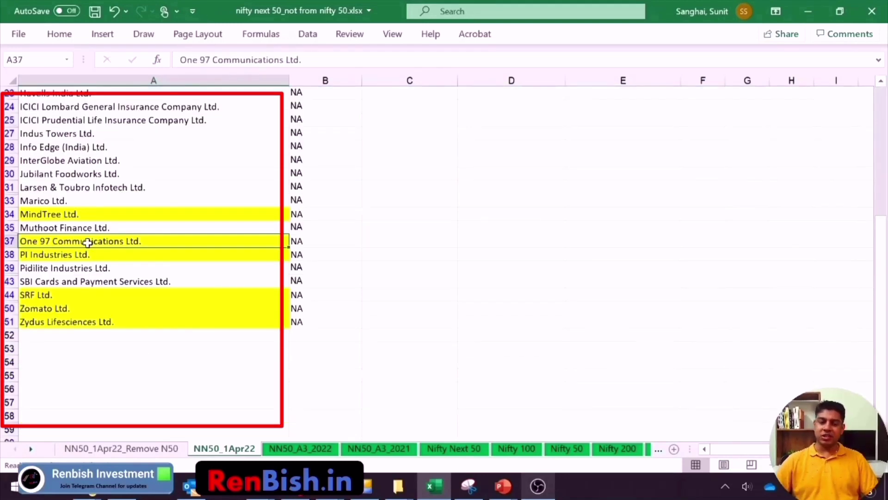
key(Down)
key(Down)
key(Down)
key(Down)
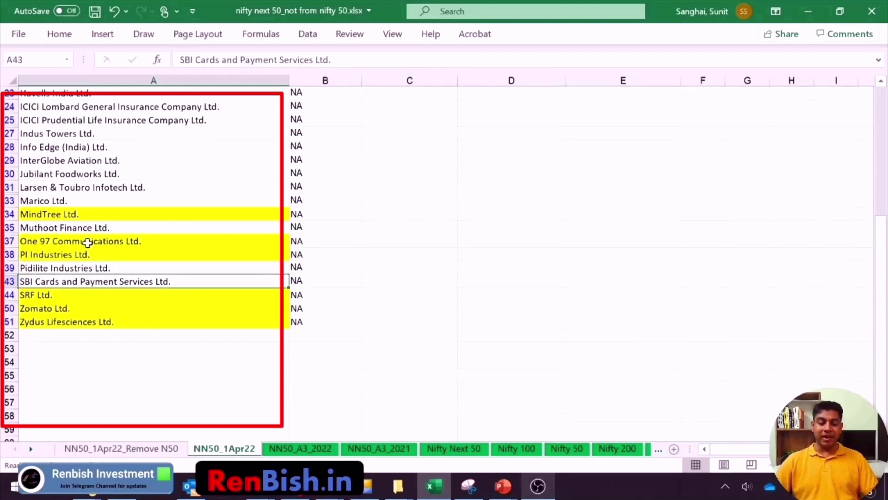
key(Down)
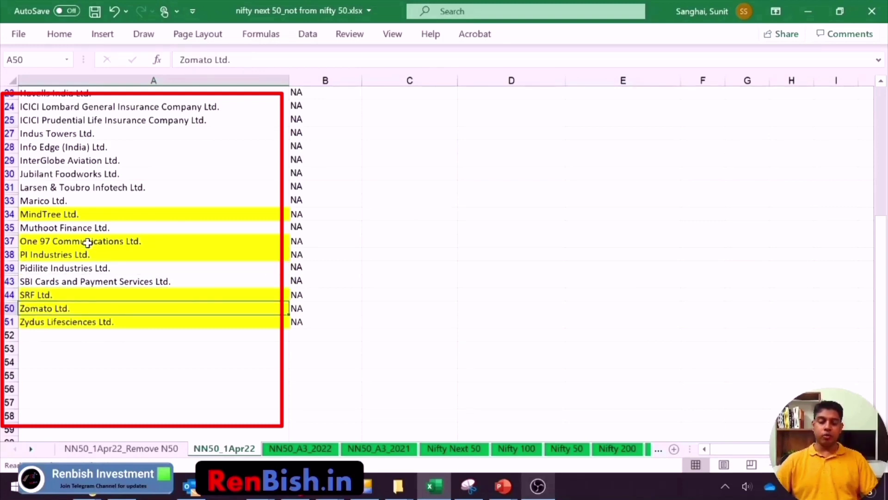
key(Down)
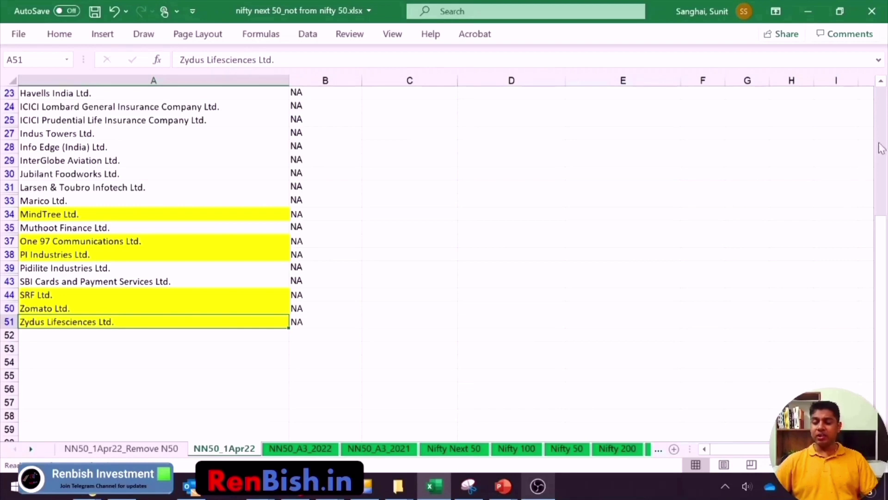
Try sorting the Company Name column by cell color with the yellow-highlighted companies first
scroll(885, 129, up, 4)
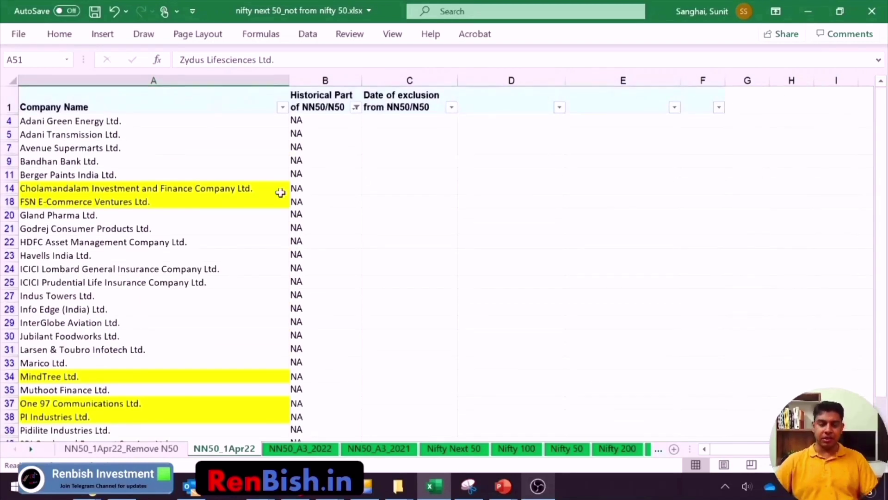
click(282, 107)
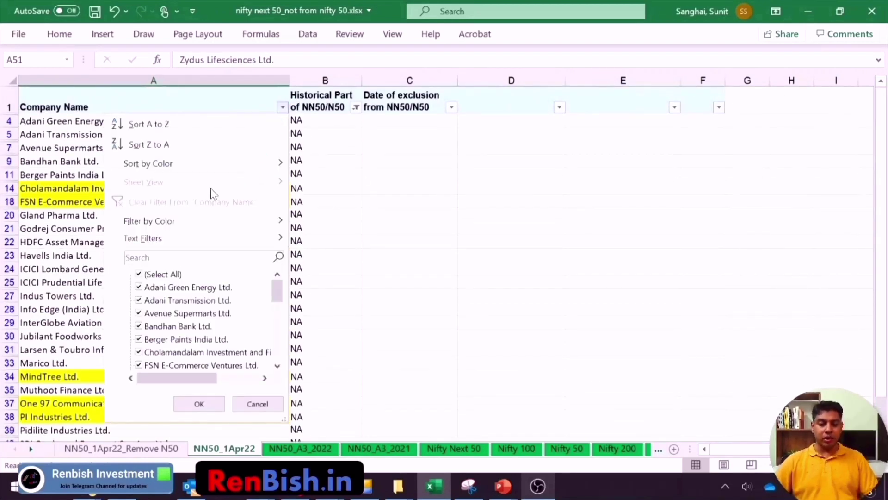
mouse_move(260, 163)
click(309, 185)
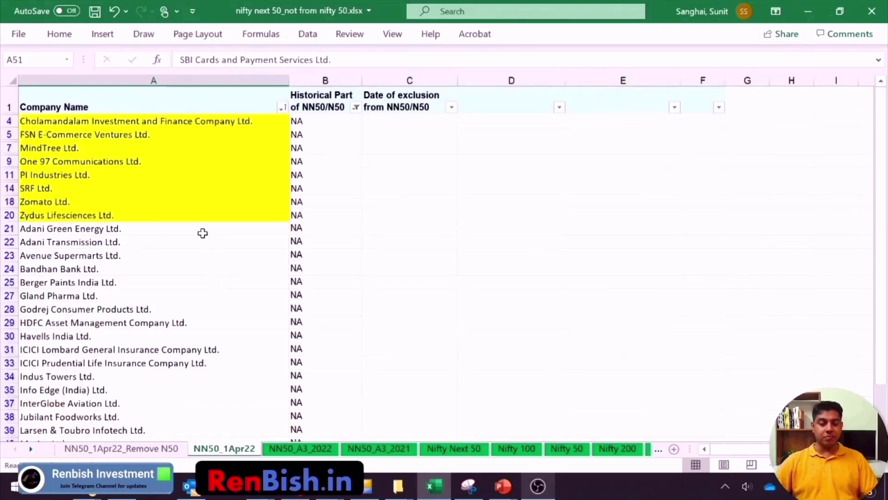
Set the font color of FSN E-Commerce Ventures, One 97 Communications and Zomato to red in the yellow-highlighted company list
click(143, 135)
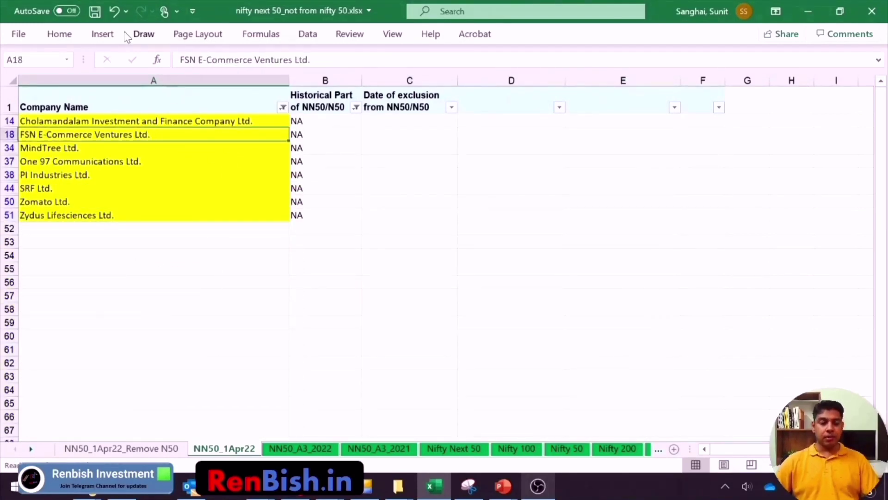
click(59, 34)
click(193, 83)
click(79, 228)
click(193, 83)
click(66, 268)
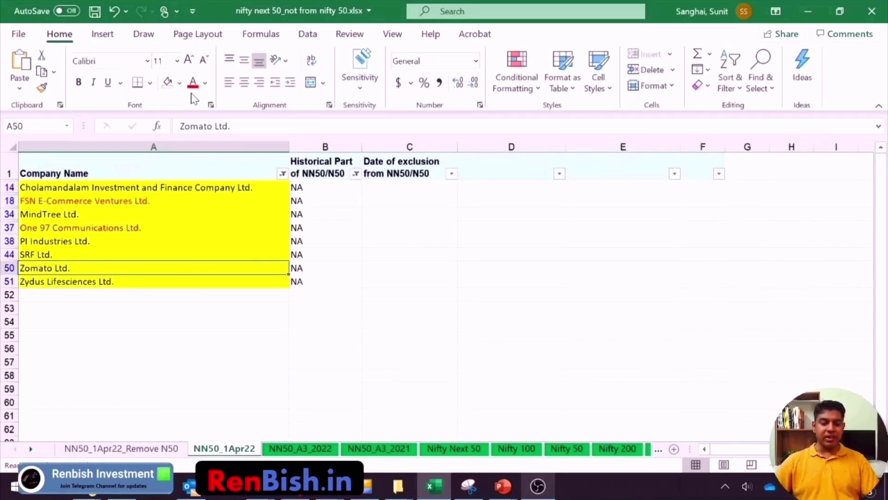
click(193, 82)
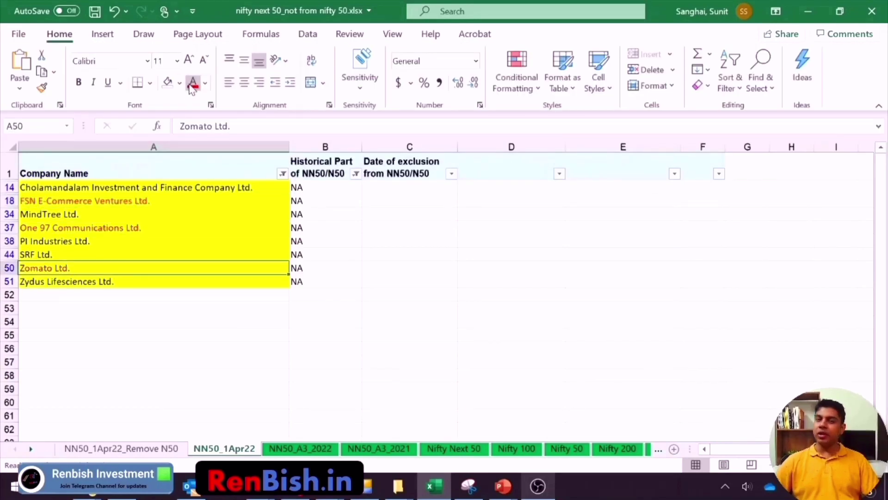
click(369, 229)
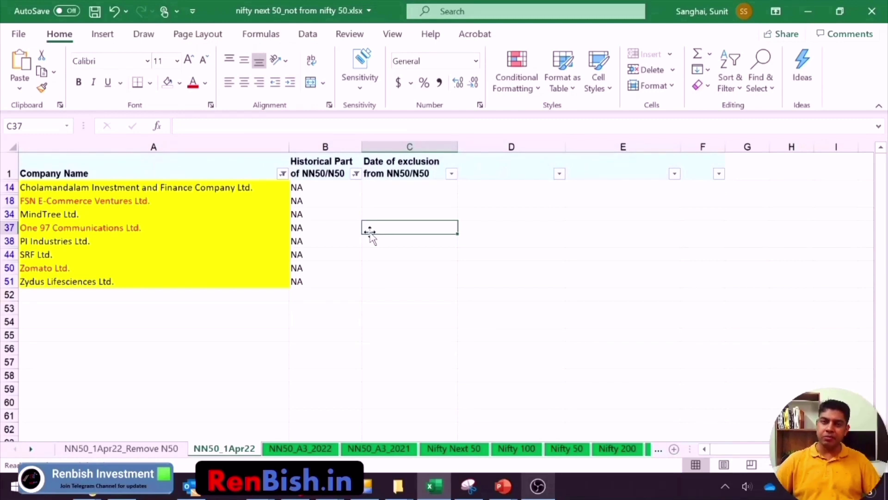